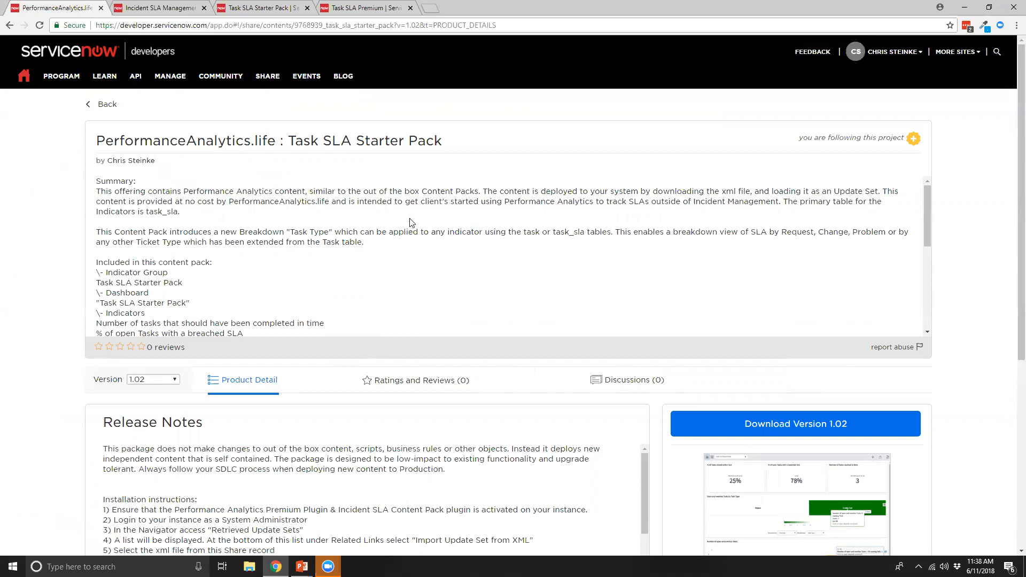
Step: Review the Task SLA Starter Pack description and release notes, and download version 1.02
{"action": "scroll", "coordinate": [411, 223], "scroll_direction": "down", "scroll_amount": 3}
{"action": "scroll", "coordinate": [540, 385], "scroll_direction": "down", "scroll_amount": 1}
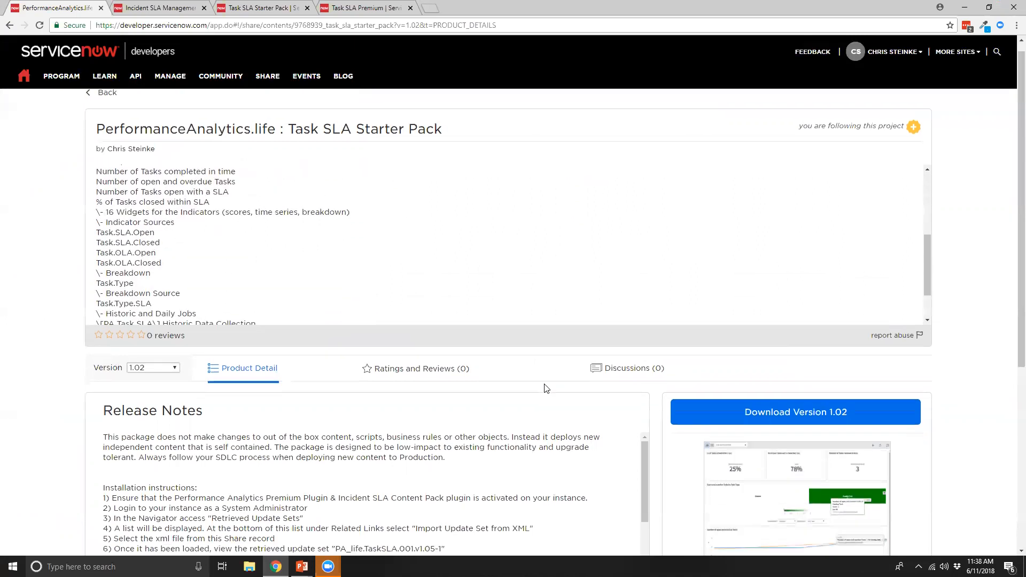
{"action": "scroll", "coordinate": [547, 385], "scroll_direction": "down", "scroll_amount": 2}
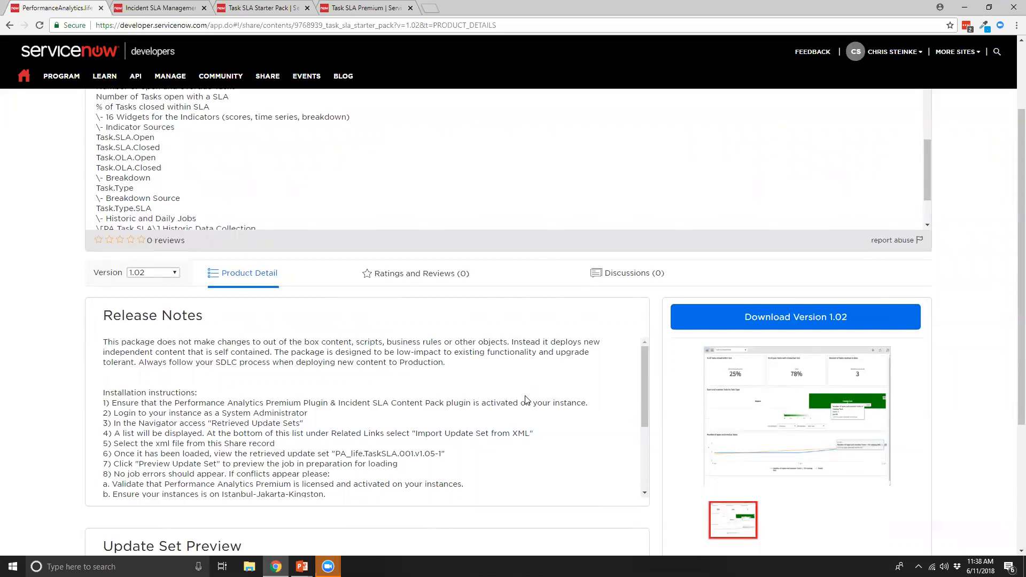
{"action": "left_click", "coordinate": [759, 318]}
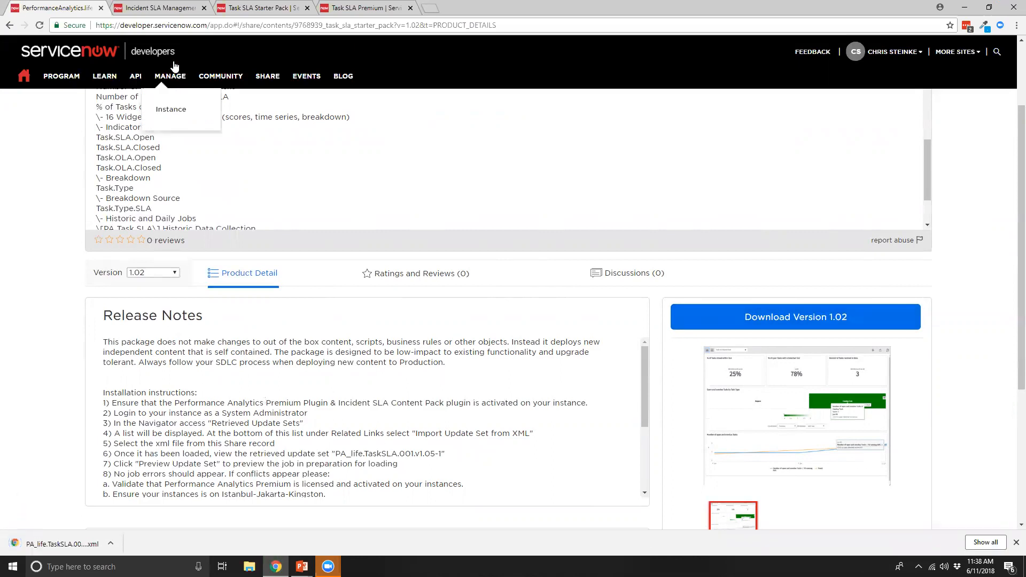
Step: Switch to the Incident SLA Management instance, browse its available dashboards and open Open Incidents Reports
{"action": "left_click", "coordinate": [163, 8]}
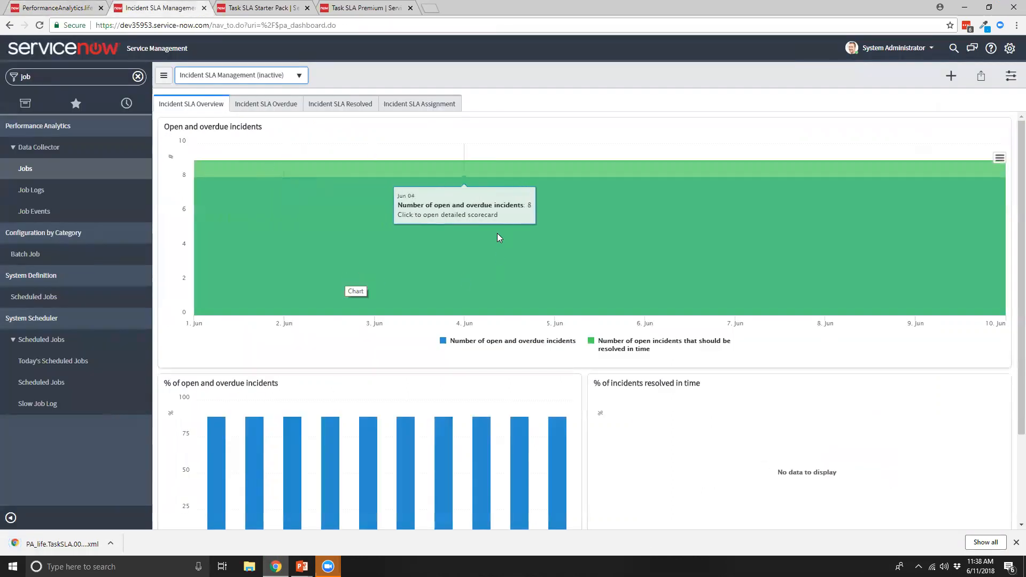
{"action": "left_click", "coordinate": [299, 76]}
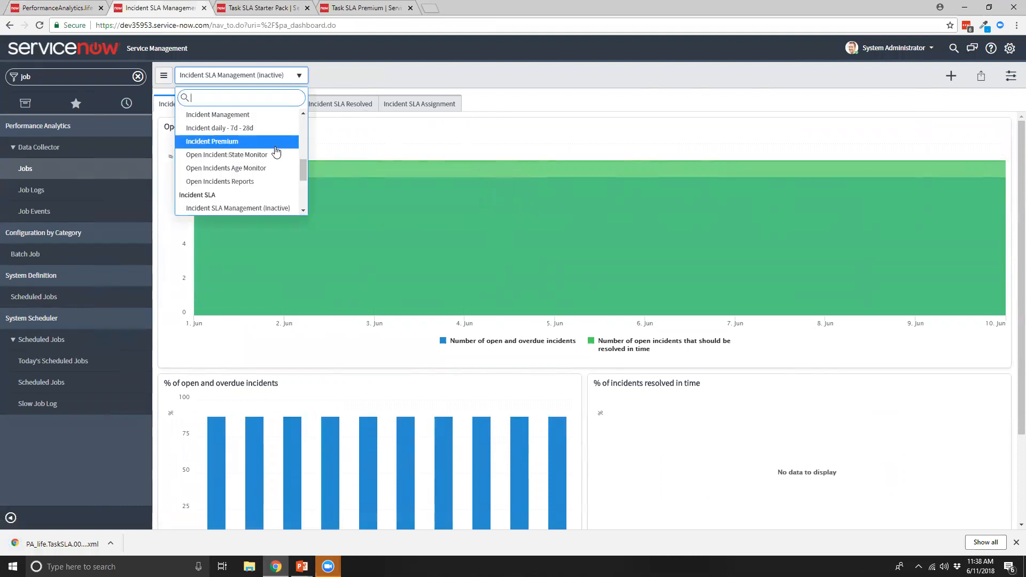
{"action": "scroll", "coordinate": [270, 152], "scroll_direction": "down", "scroll_amount": 1}
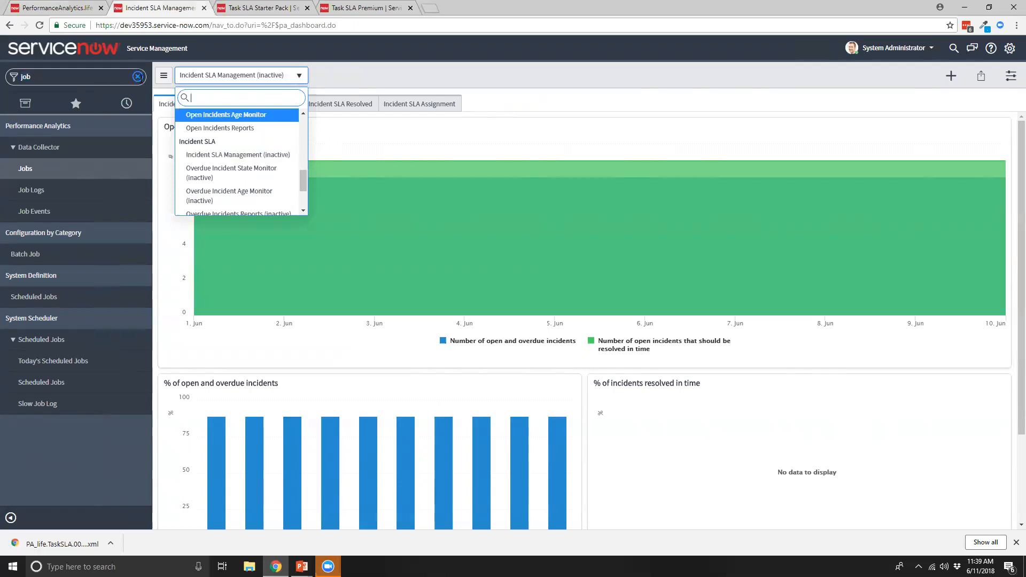
{"action": "left_click", "coordinate": [138, 77]}
{"action": "left_click", "coordinate": [219, 128]}
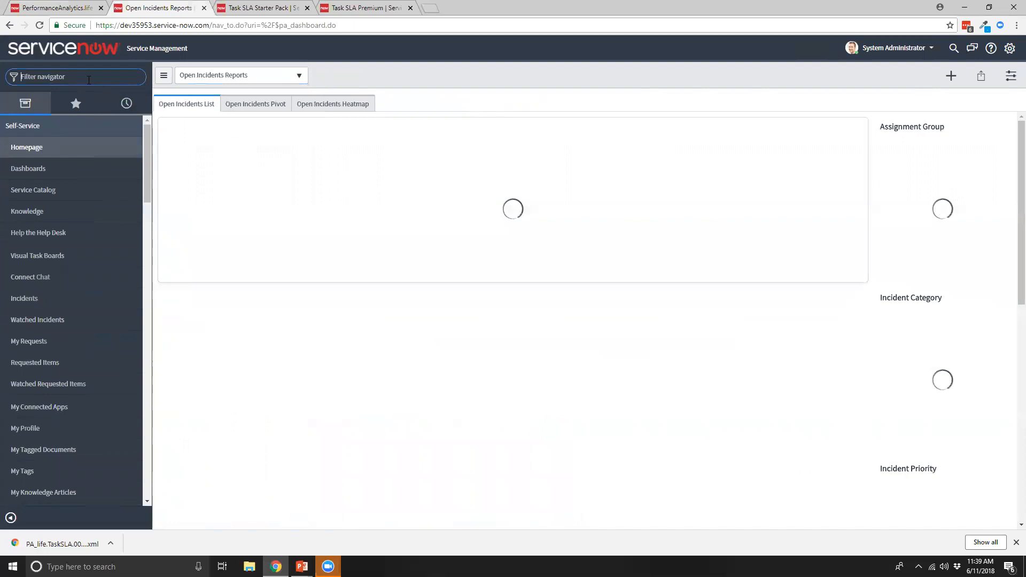
Step: Filter the navigator for "retrieve" and open the Retrieved Update Sets list
{"action": "type", "text": "rettri"}
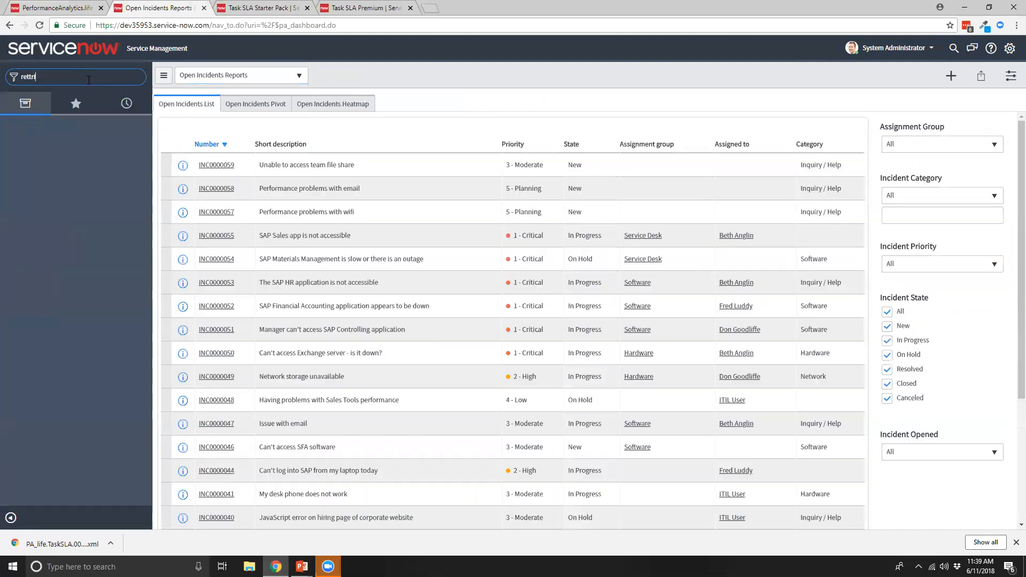
{"action": "key", "text": "BackSpace"}
{"action": "type", "text": "rieve"}
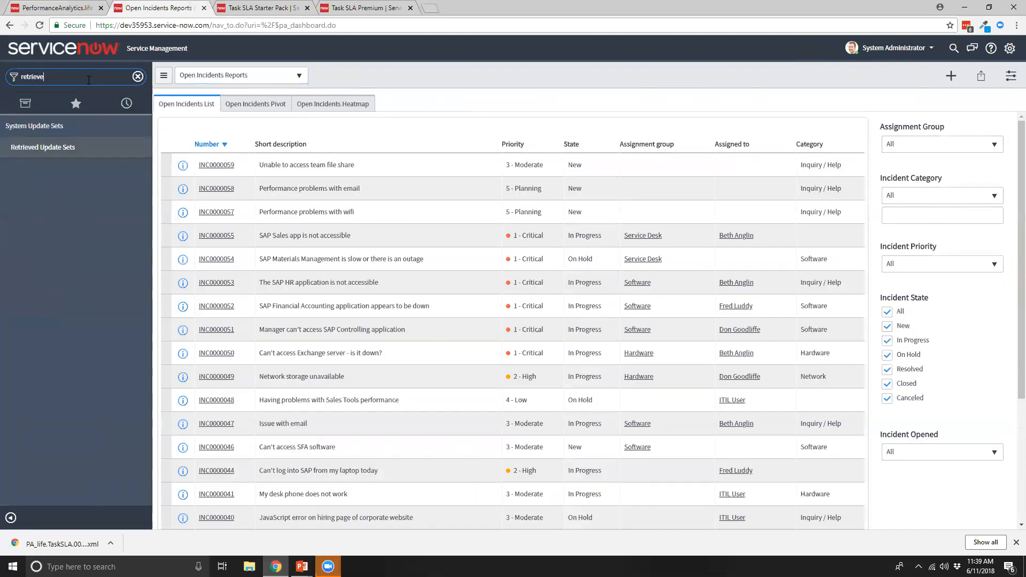
{"action": "left_click", "coordinate": [81, 162]}
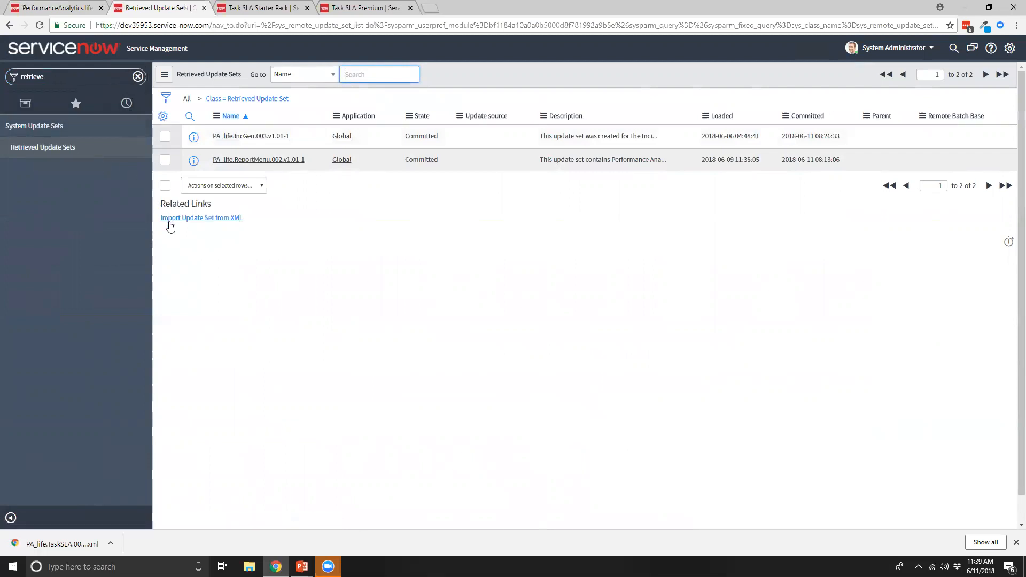
Step: Import the downloaded PA_life.TaskSLA.001.v1.07-1 XML file as an update set
{"action": "left_click", "coordinate": [170, 221]}
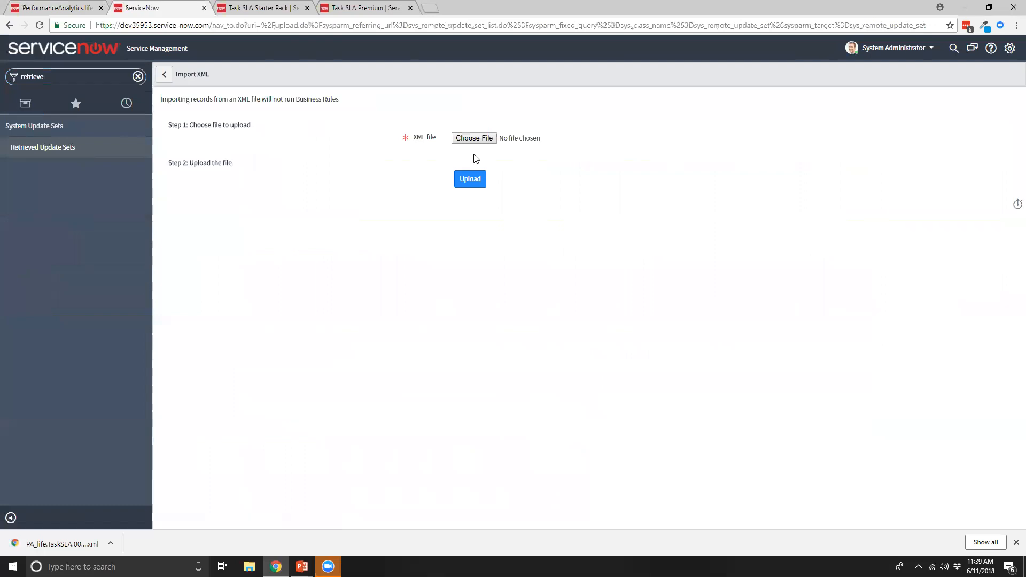
{"action": "left_click", "coordinate": [474, 139]}
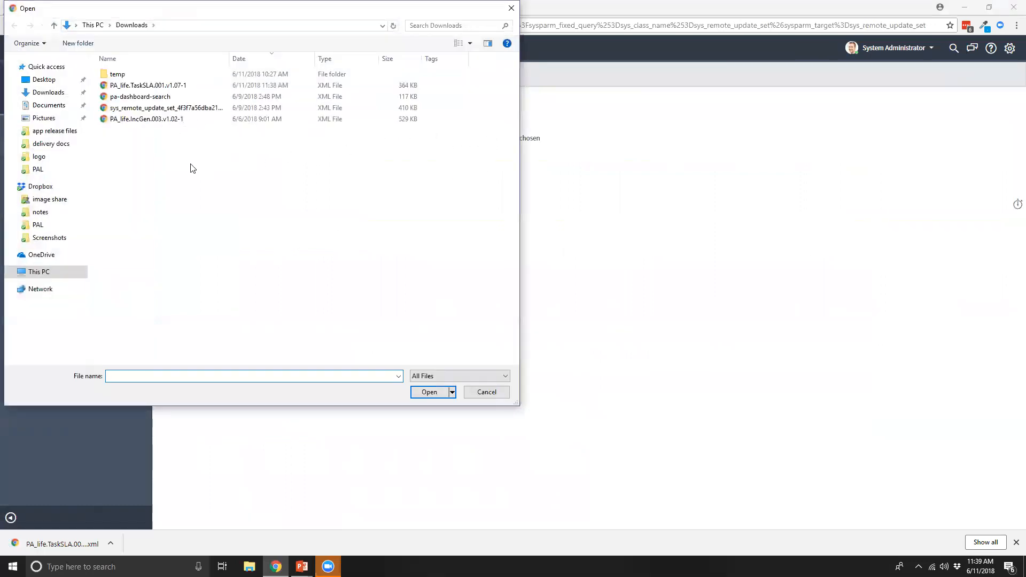
{"action": "left_click", "coordinate": [180, 85]}
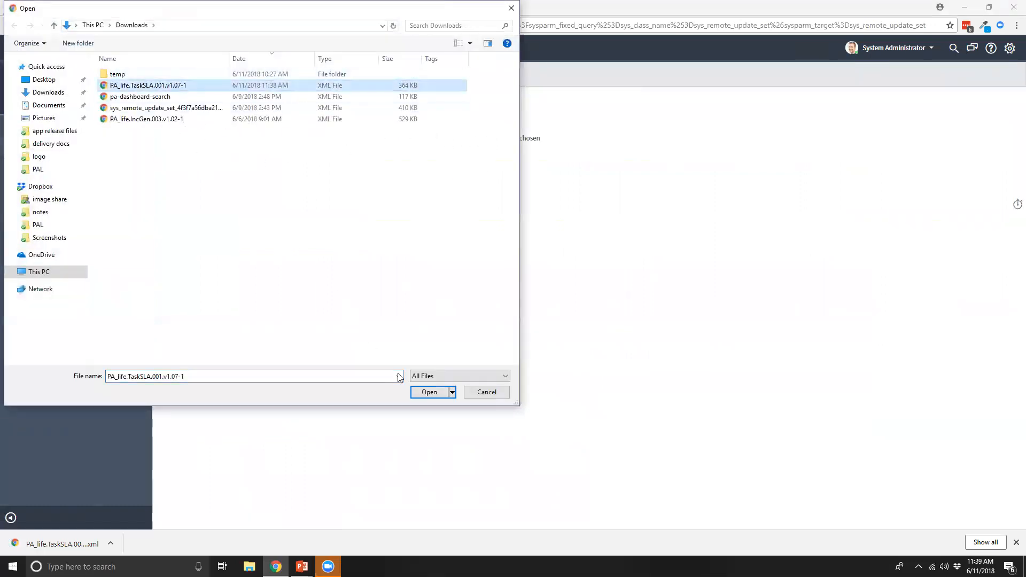
{"action": "left_click", "coordinate": [425, 394]}
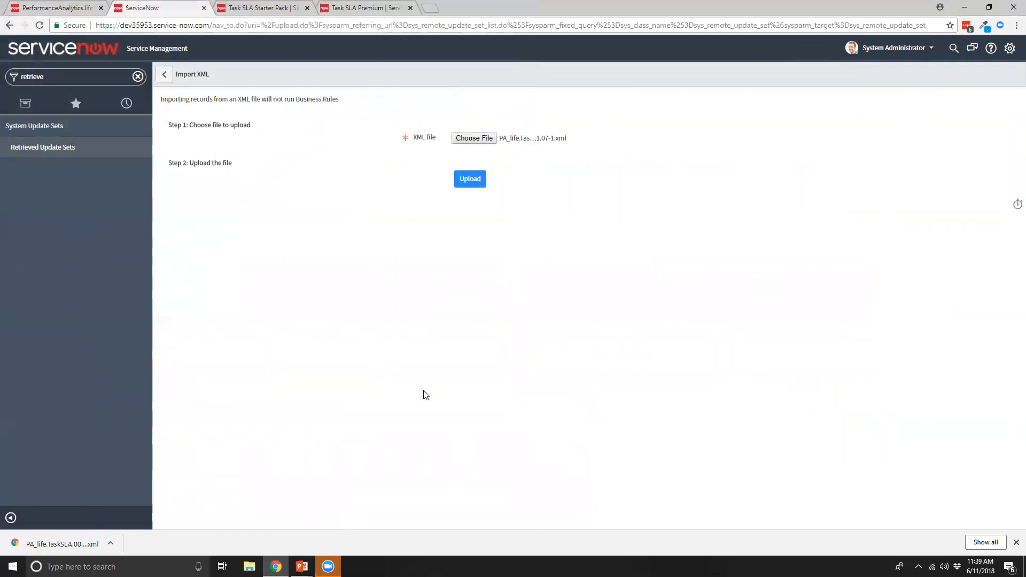
{"action": "left_click", "coordinate": [470, 182]}
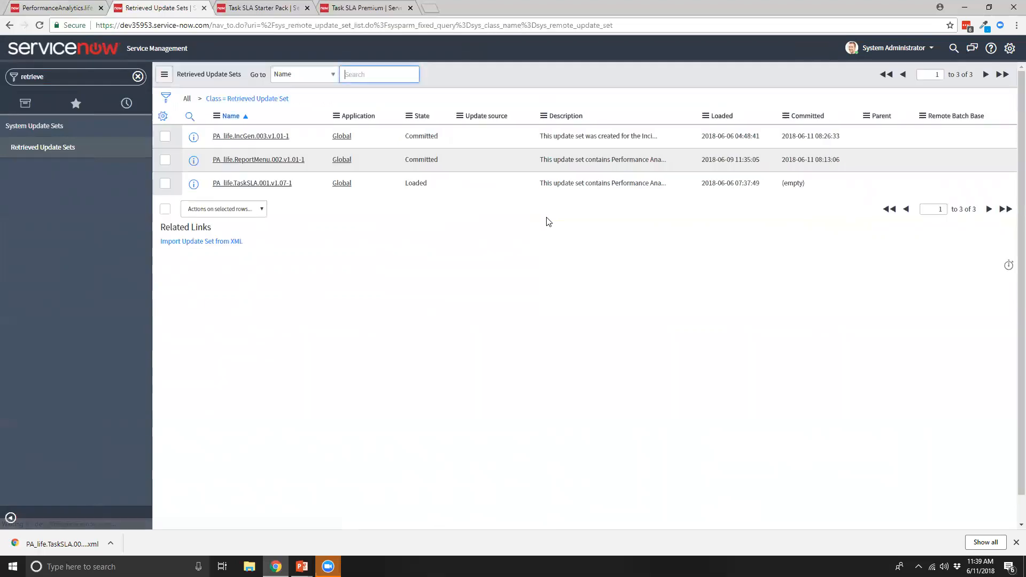
Step: Open the PA_life.TaskSLA.001.v1.07-1 update set and run its preview
{"action": "left_click", "coordinate": [252, 184]}
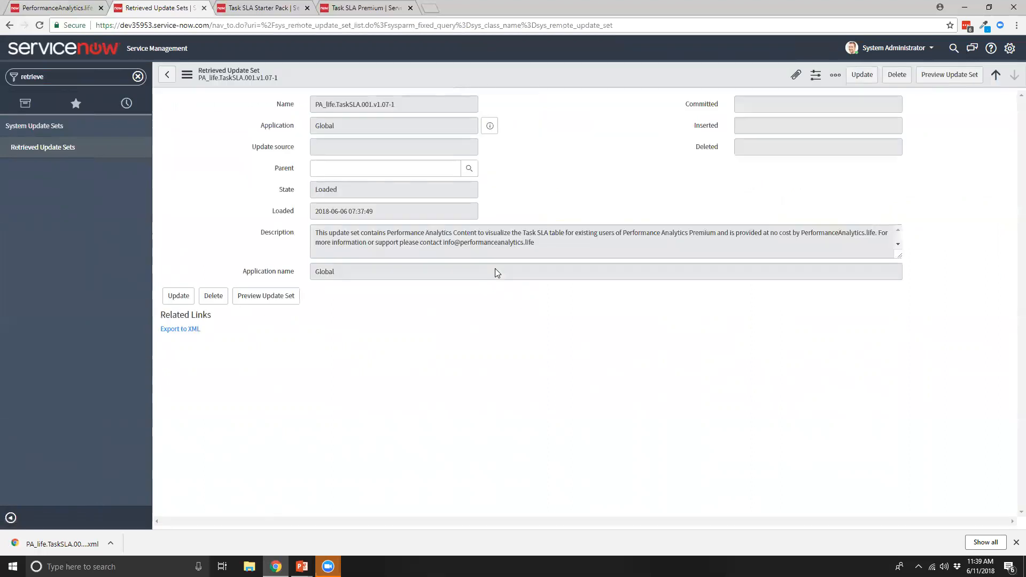
{"action": "left_click", "coordinate": [276, 297]}
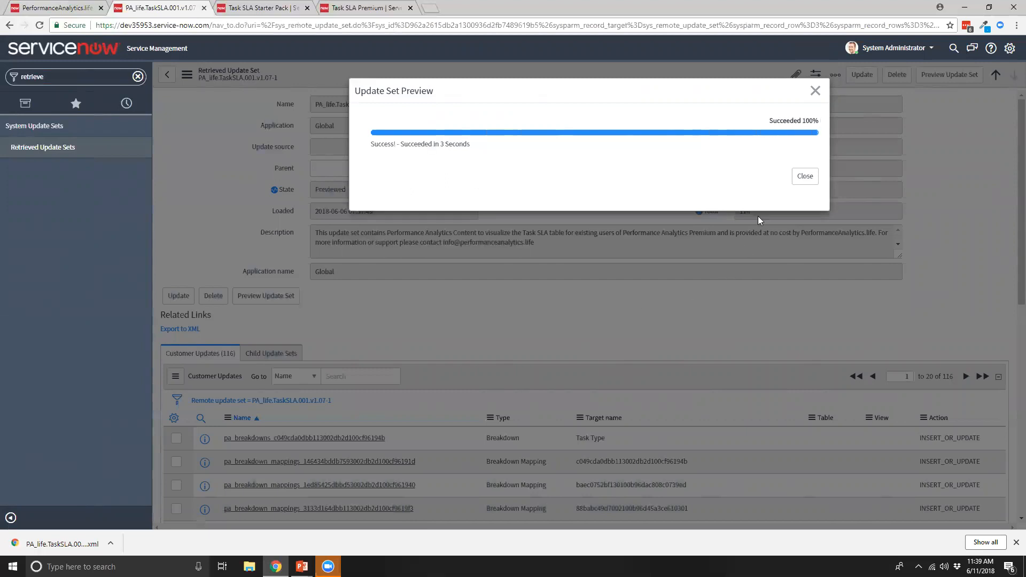
{"action": "left_click", "coordinate": [800, 177]}
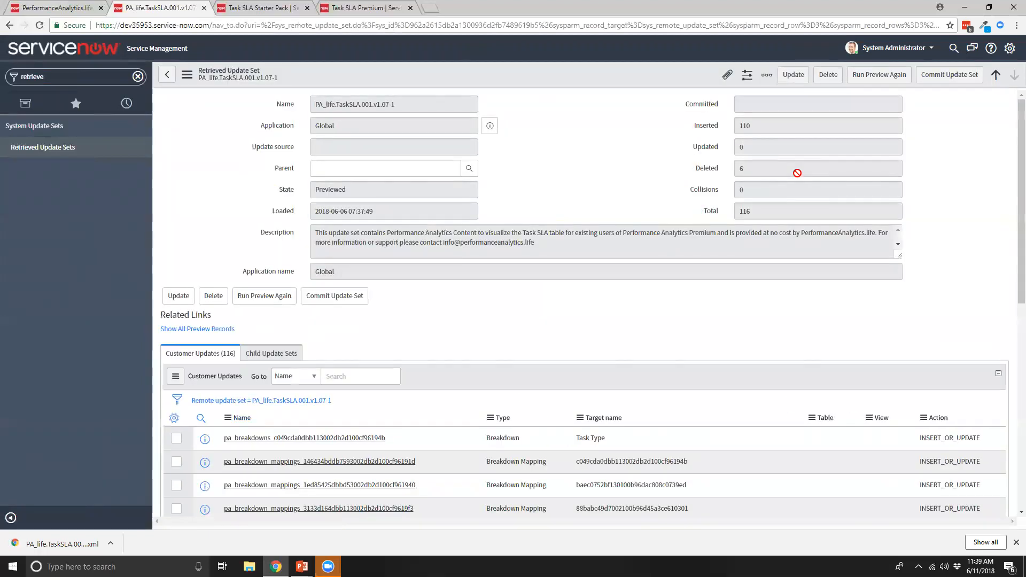
Step: Review the update set's customer updates and commit the PA_life.TaskSLA.001.v1.07-1 update set
{"action": "scroll", "coordinate": [513, 348], "scroll_direction": "down", "scroll_amount": 4}
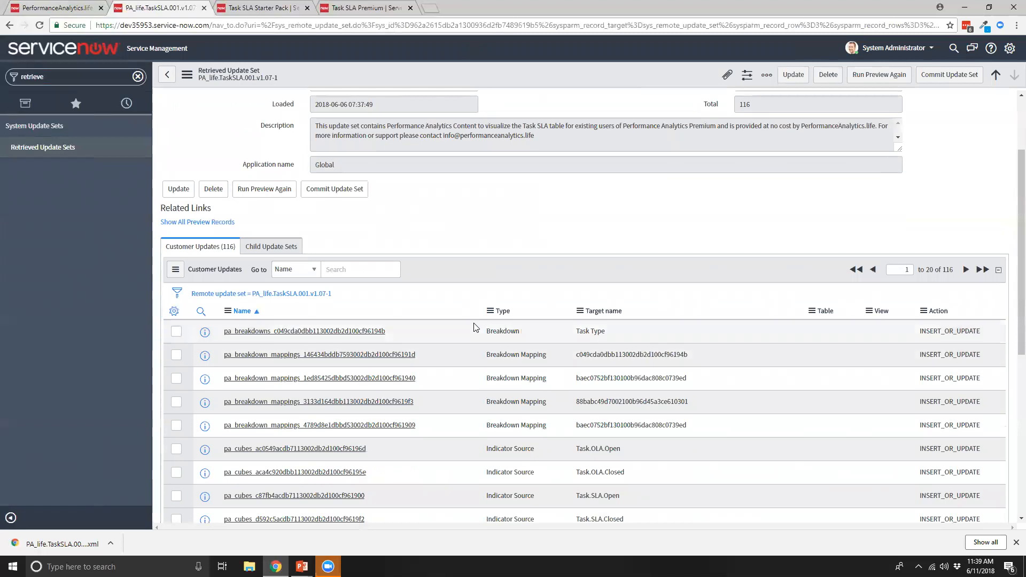
{"action": "scroll", "coordinate": [473, 326], "scroll_direction": "down", "scroll_amount": 3}
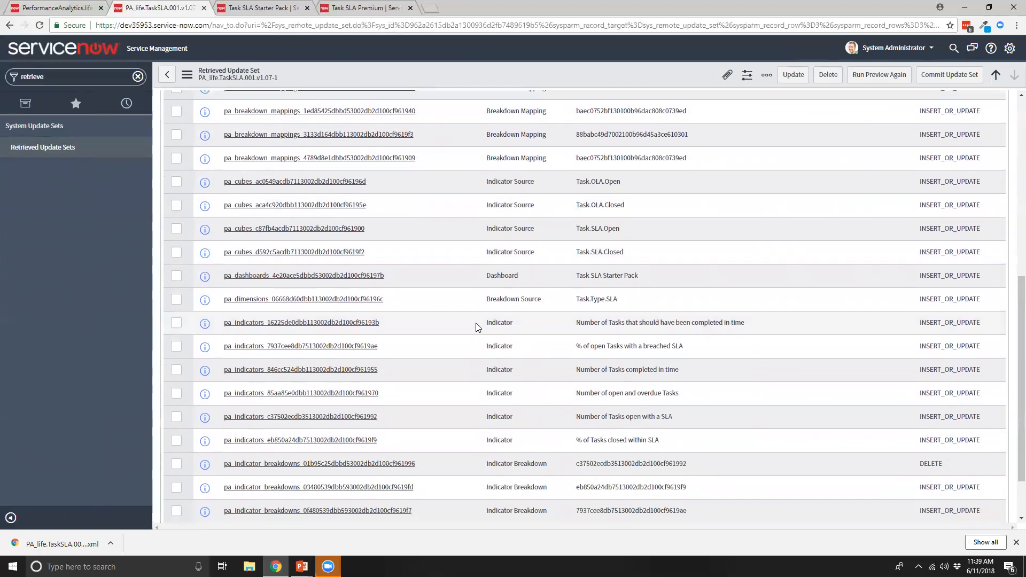
{"action": "scroll", "coordinate": [471, 324], "scroll_direction": "up", "scroll_amount": 7}
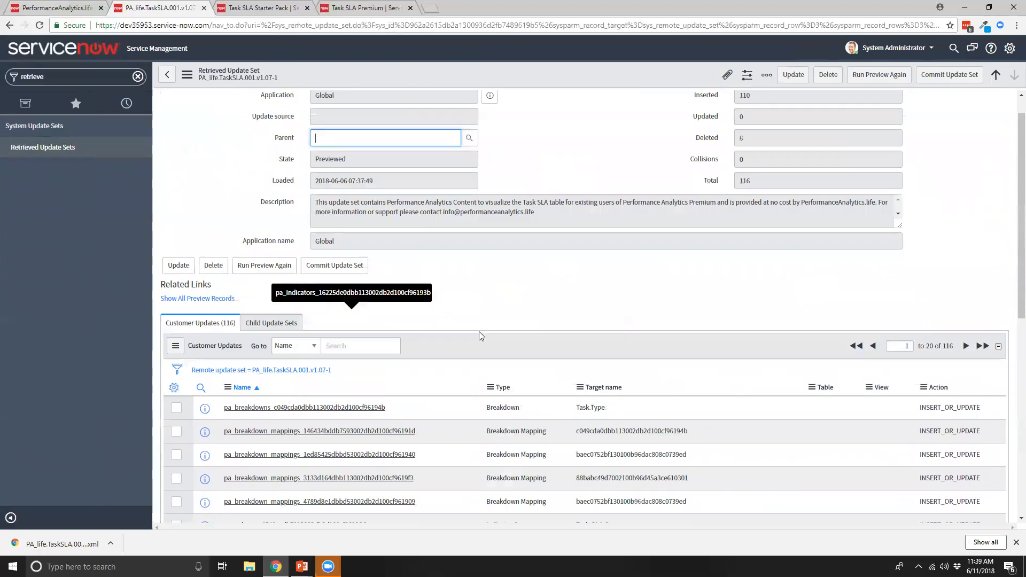
{"action": "left_click", "coordinate": [336, 297]}
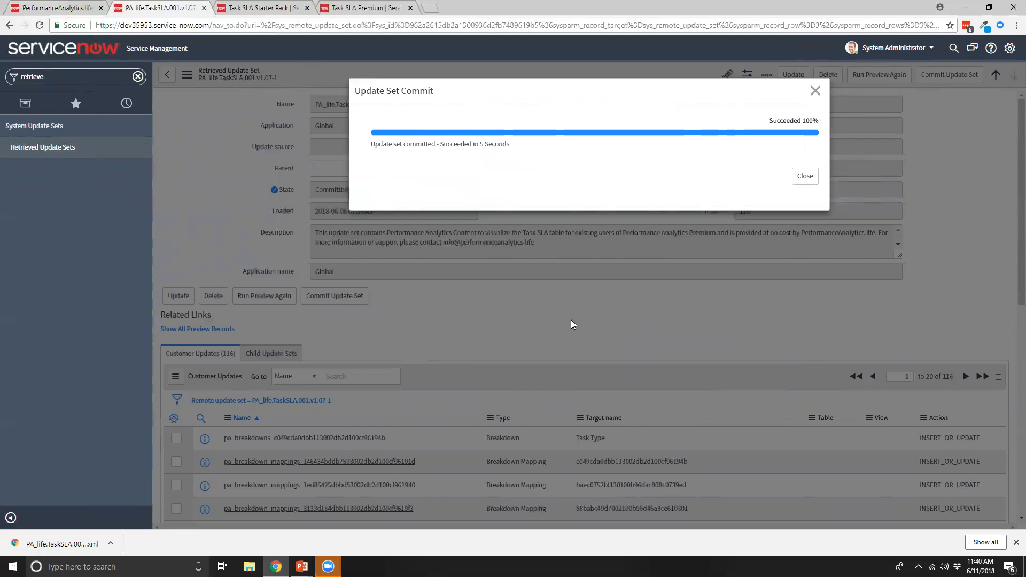
{"action": "left_click", "coordinate": [805, 175]}
Step: Find the Performance Analytics data collector jobs with the filter "job" and open [PA Task SLA] Historic Data Collection
{"action": "left_click", "coordinate": [82, 80]}
{"action": "type", "text": "job"}
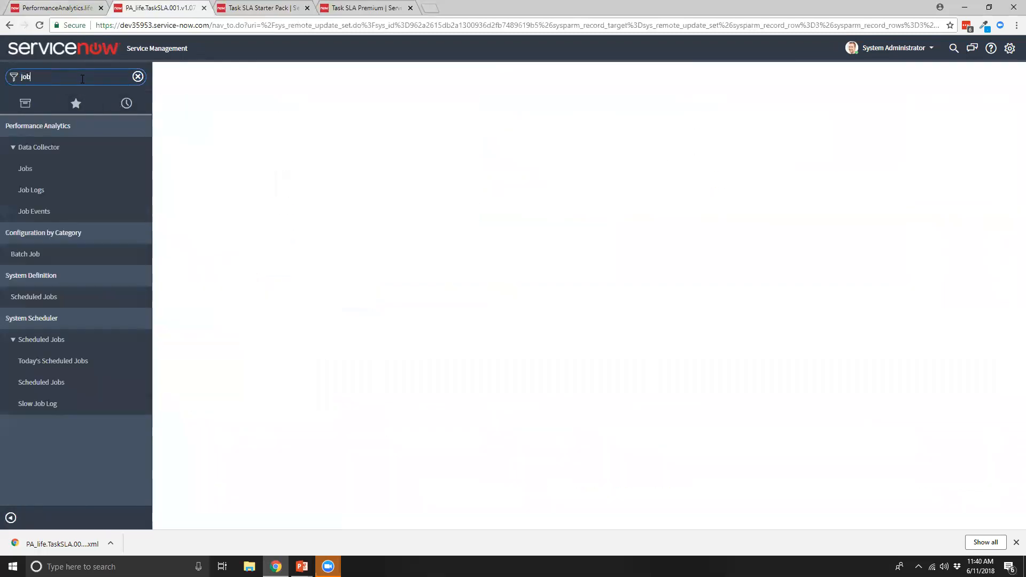
{"action": "left_click", "coordinate": [21, 170]}
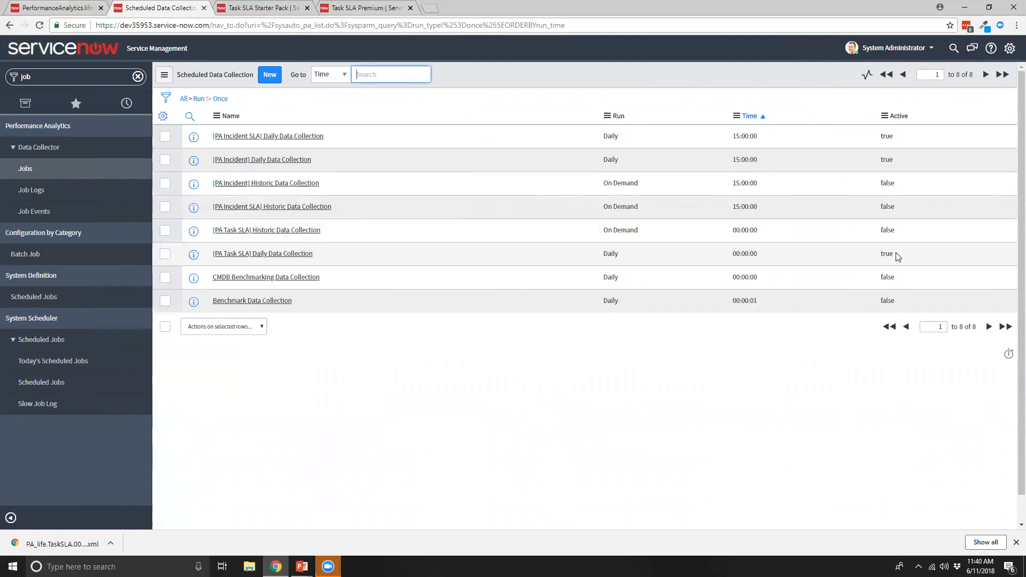
{"action": "left_click", "coordinate": [265, 235]}
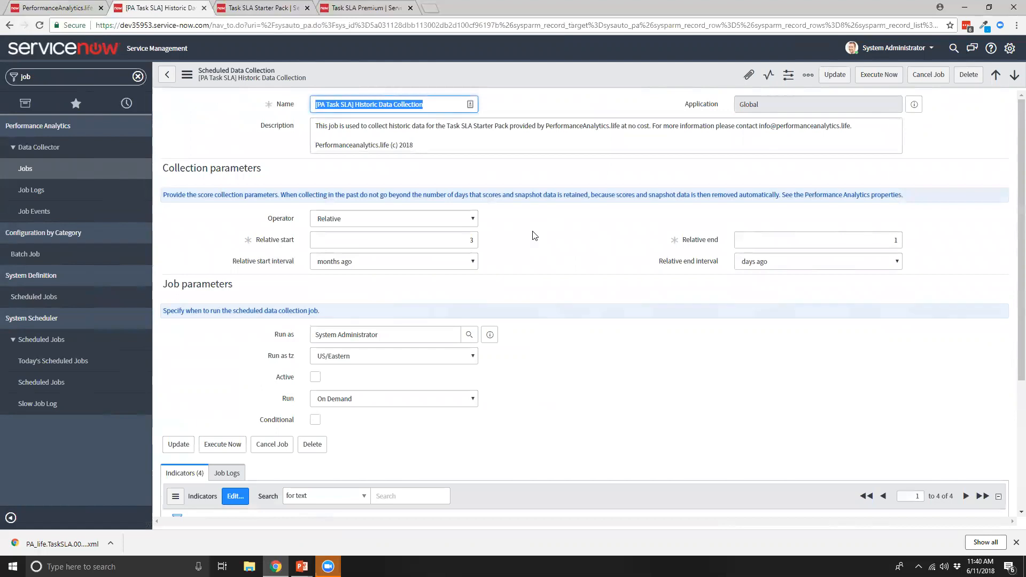
Step: Filter the navigator for "service level" and open the SLA Definitions list
{"action": "left_click", "coordinate": [45, 80]}
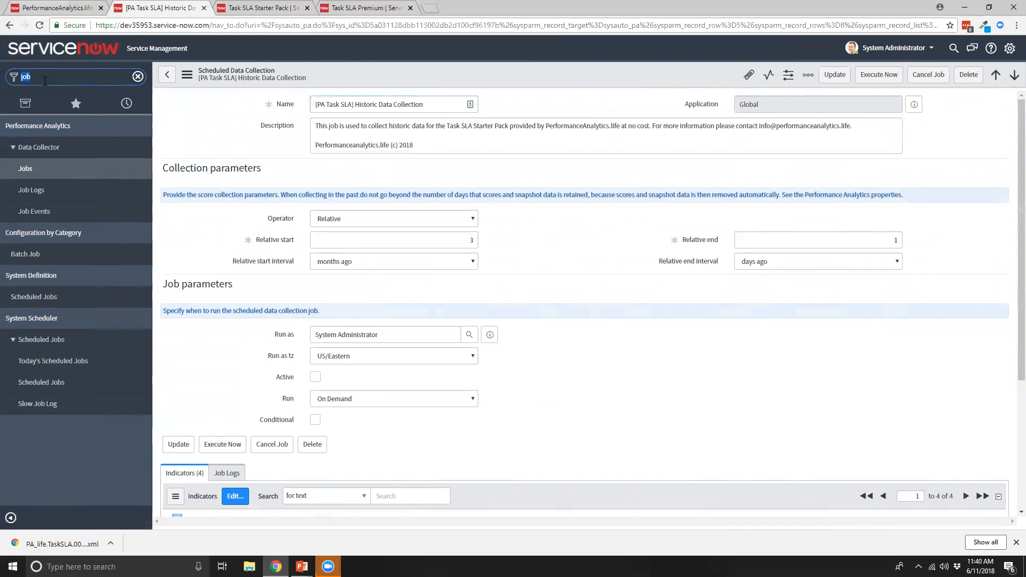
{"action": "type", "text": "serbivce"}
{"action": "key", "text": "BackSpace"}
{"action": "key", "text": "BackSpace"}
{"action": "type", "text": "ice"}
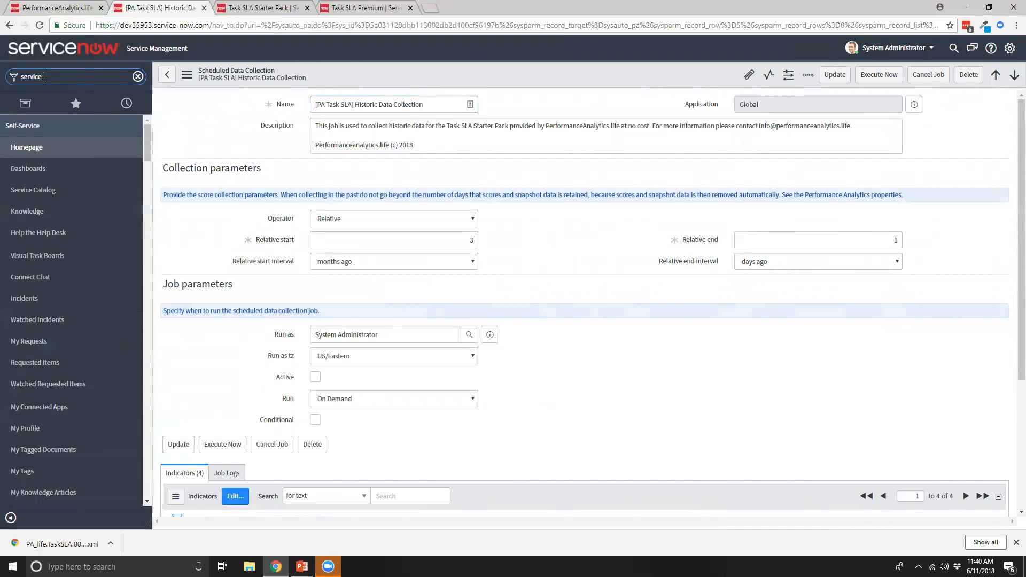
{"action": "type", "text": " def"}
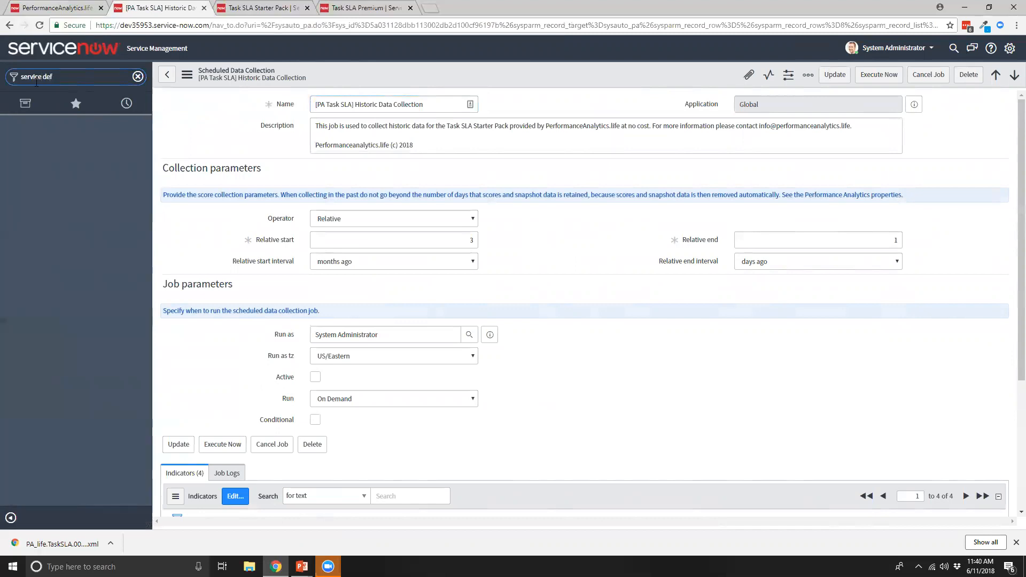
{"action": "left_click_drag", "start_coordinate": [77, 81], "coordinate": [43, 76]}
{"action": "type", "text": "level"}
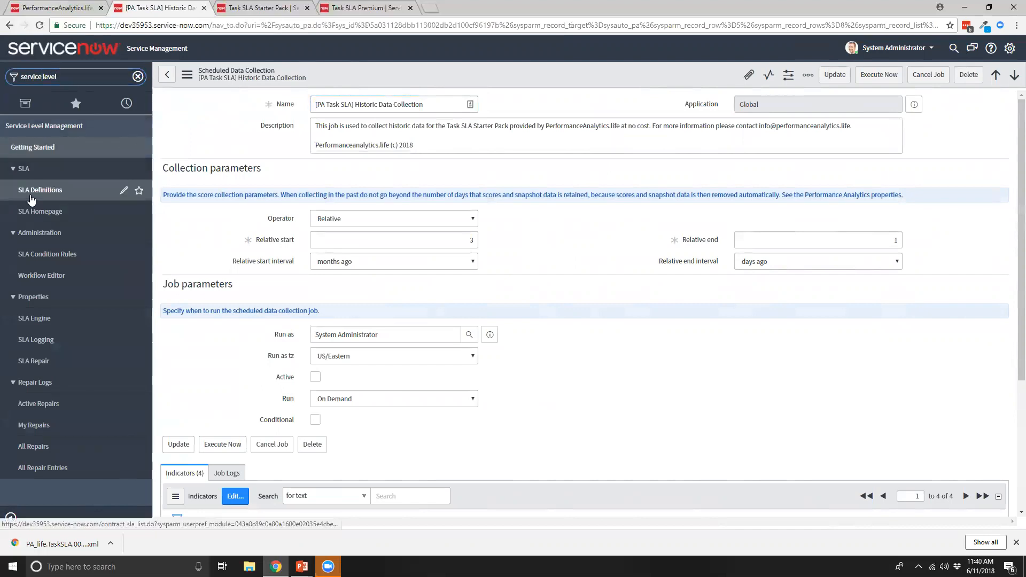
{"action": "left_click", "coordinate": [31, 191]}
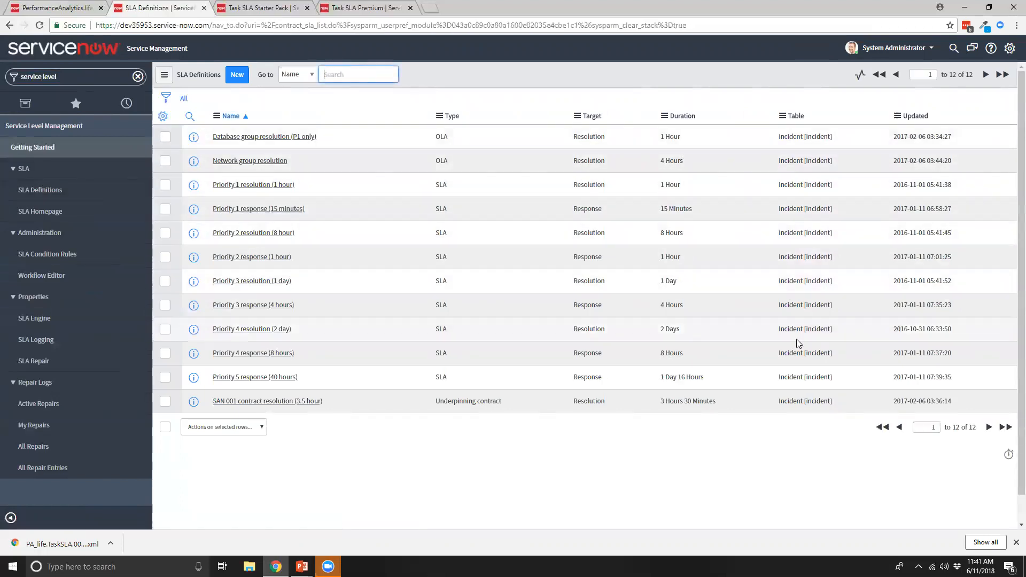
Step: Start a new SLA definition record and examine the tables available for it
{"action": "left_click", "coordinate": [286, 134]}
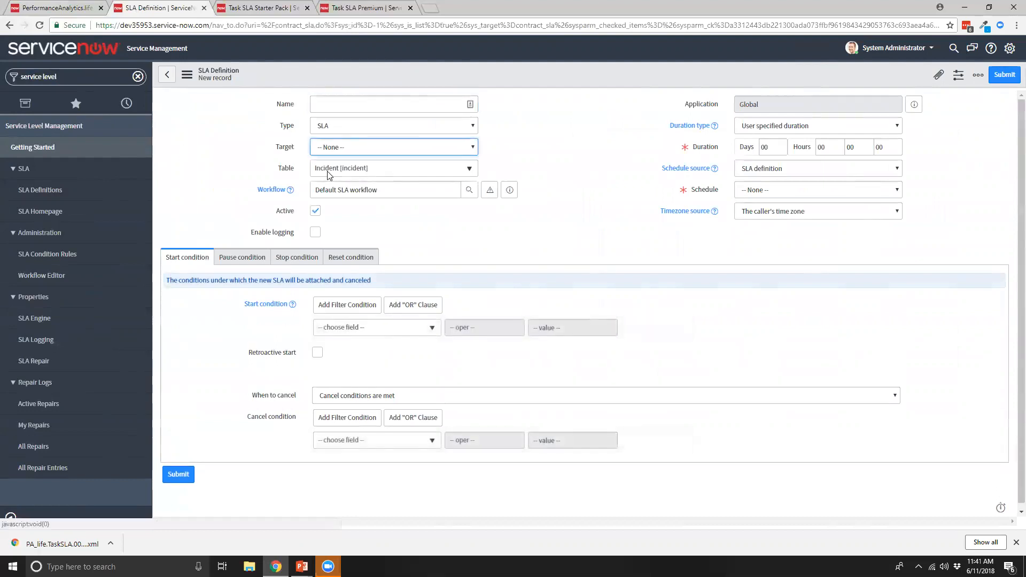
{"action": "left_click", "coordinate": [328, 174]}
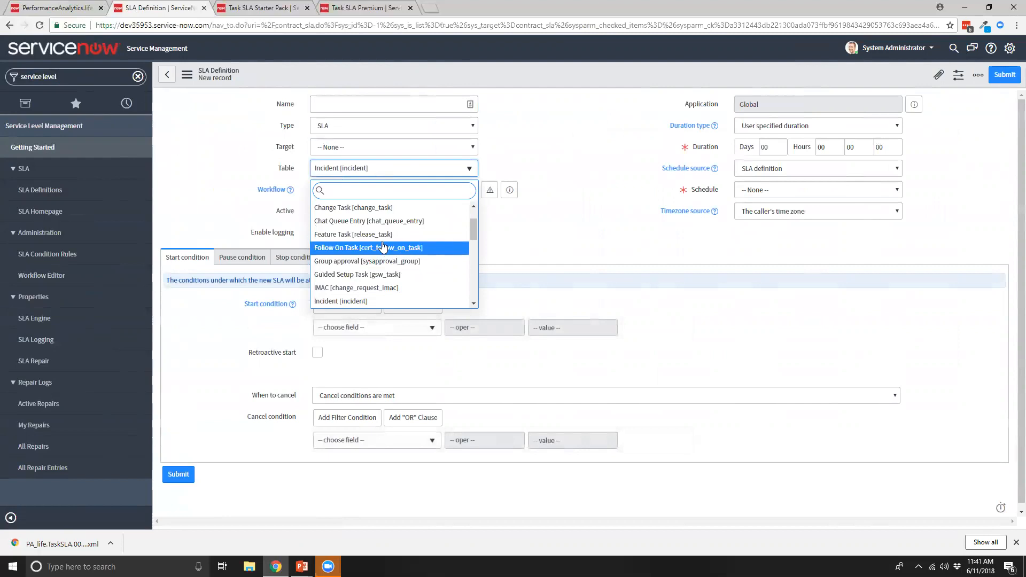
{"action": "left_click", "coordinate": [233, 168]}
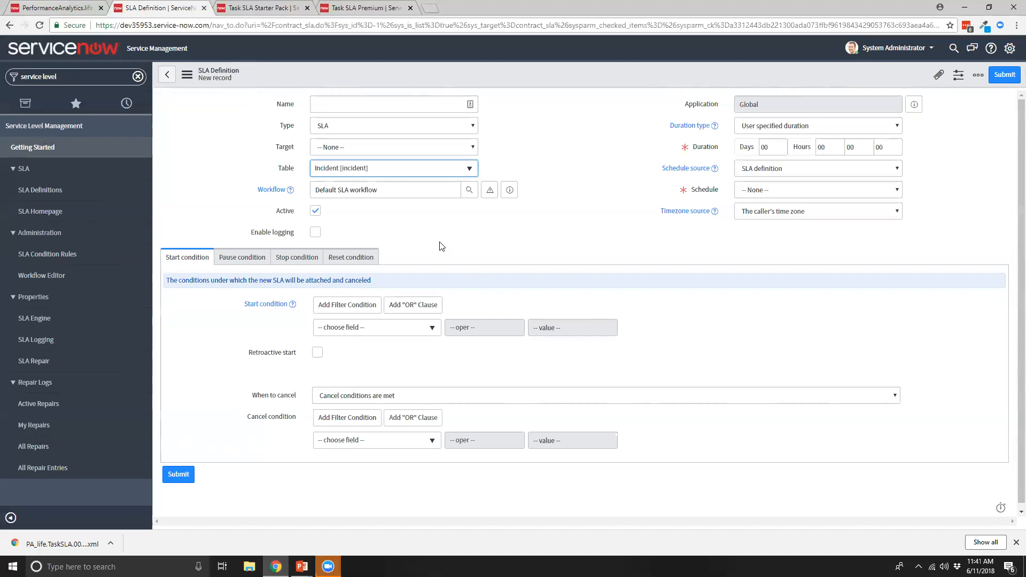
Step: Switch to the Task SLA Starter Pack dashboard on the other instance and examine its SLA widgets and task type breakdown
{"action": "left_click", "coordinate": [268, 11]}
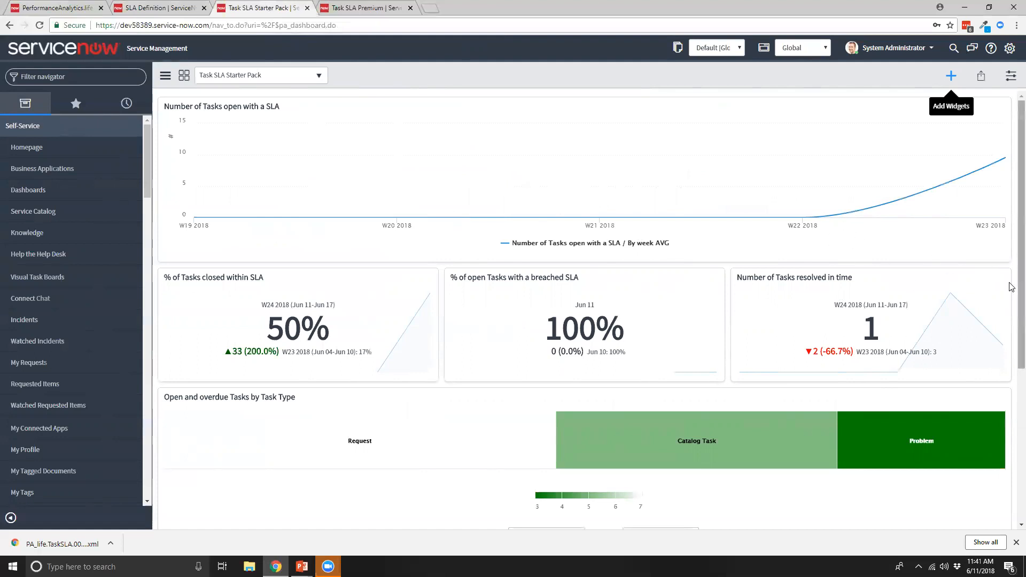
{"action": "scroll", "coordinate": [1011, 287], "scroll_direction": "down", "scroll_amount": 3}
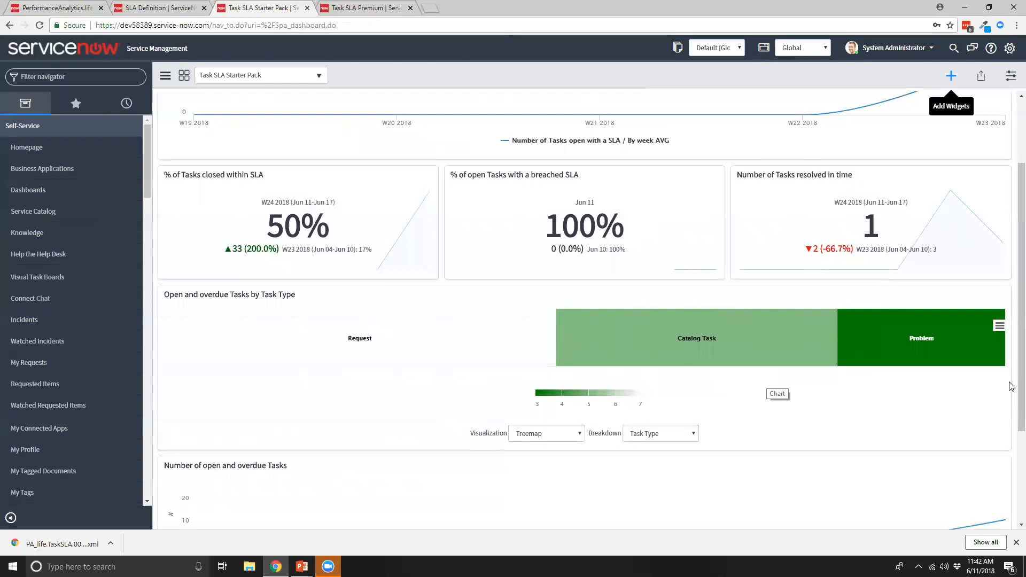
Step: Examine the rest of the Starter Pack dashboard down to the chart of open and overdue tasks
{"action": "scroll", "coordinate": [1012, 395], "scroll_direction": "down", "scroll_amount": 1}
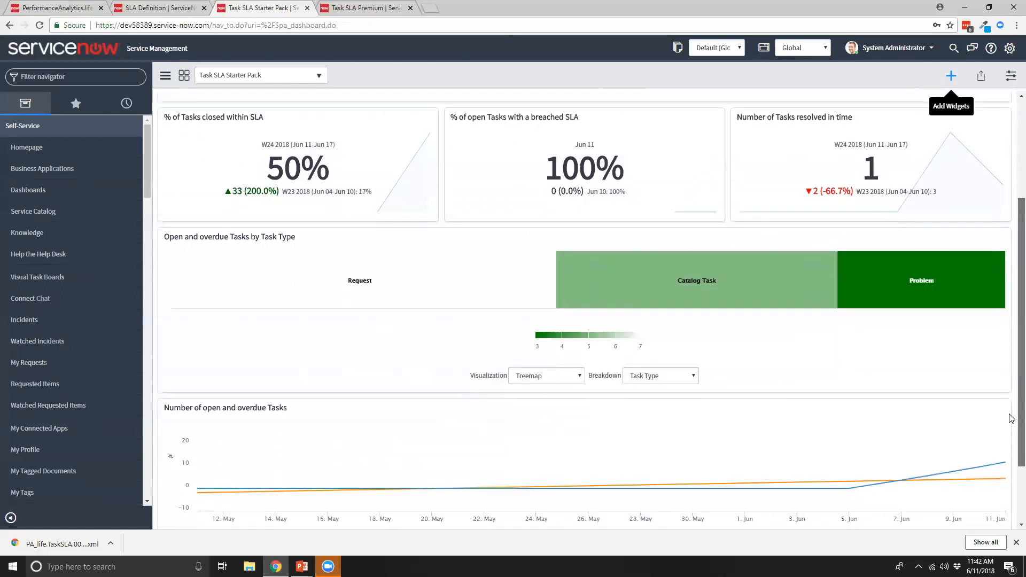
{"action": "scroll", "coordinate": [1012, 418], "scroll_direction": "down", "scroll_amount": 2}
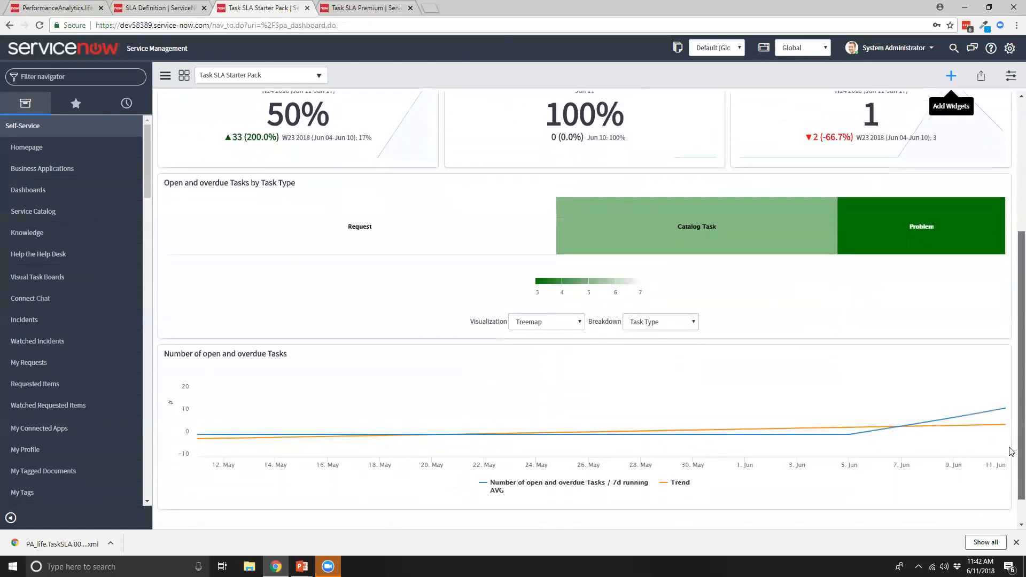
{"action": "scroll", "coordinate": [1012, 439], "scroll_direction": "down", "scroll_amount": 1}
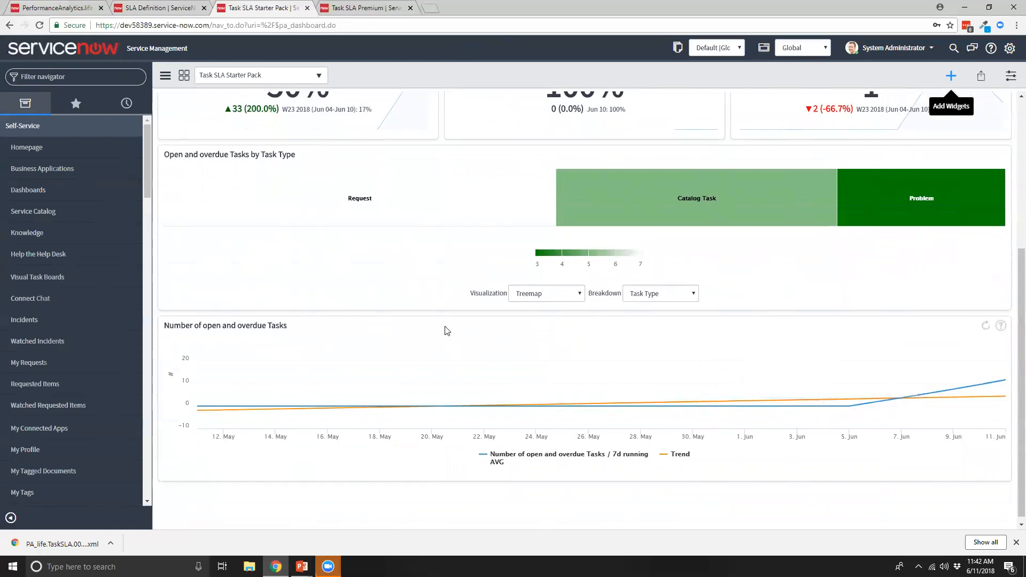
{"action": "scroll", "coordinate": [999, 186], "scroll_direction": "up", "scroll_amount": 5}
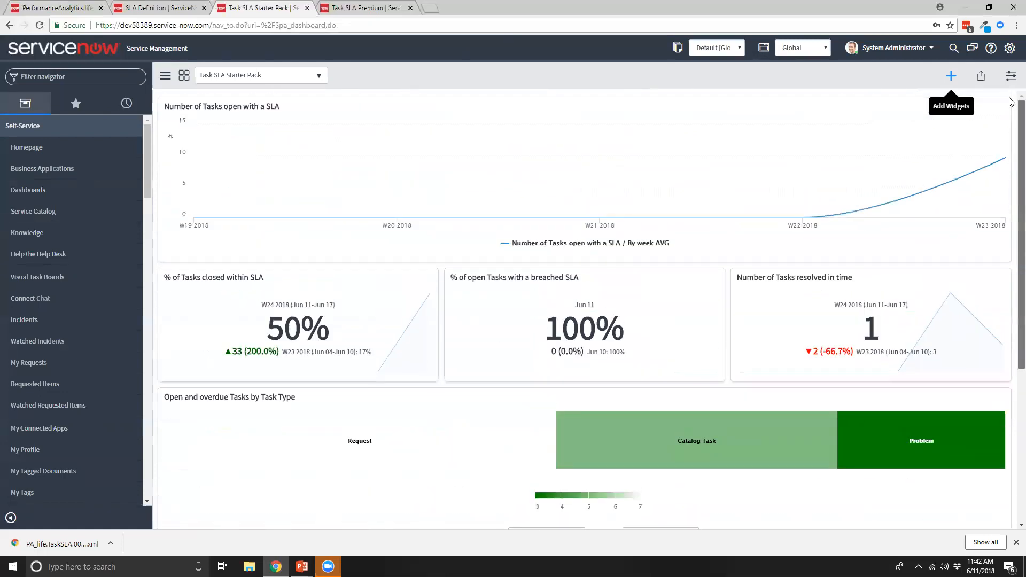
Step: Filter the Performance Analytics widgets available for the dashboard by "task" and list the matching Breakdown widgets
{"action": "left_click", "coordinate": [952, 80]}
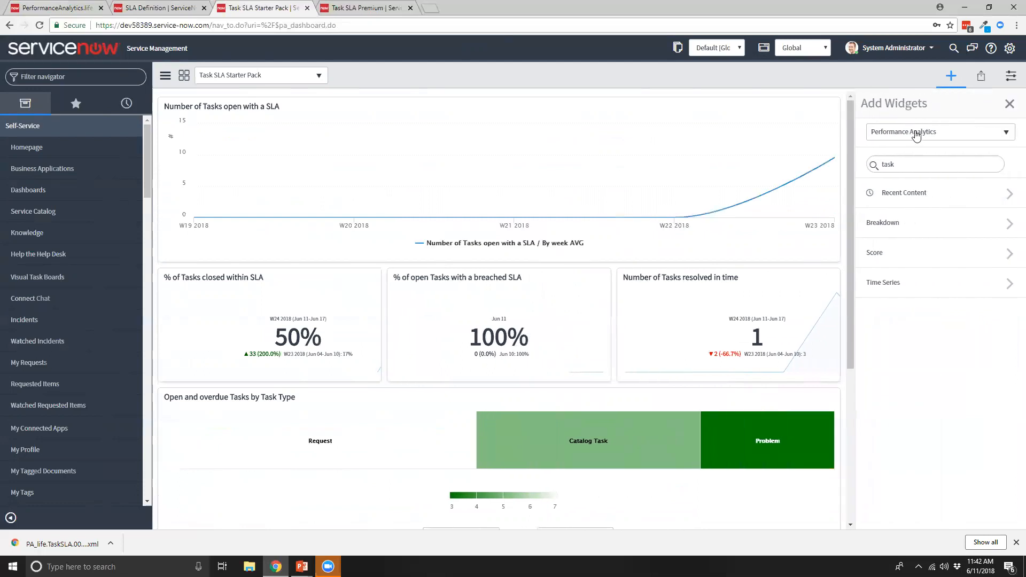
{"action": "double_click", "coordinate": [912, 165]}
{"action": "key", "text": "BackSpace"}
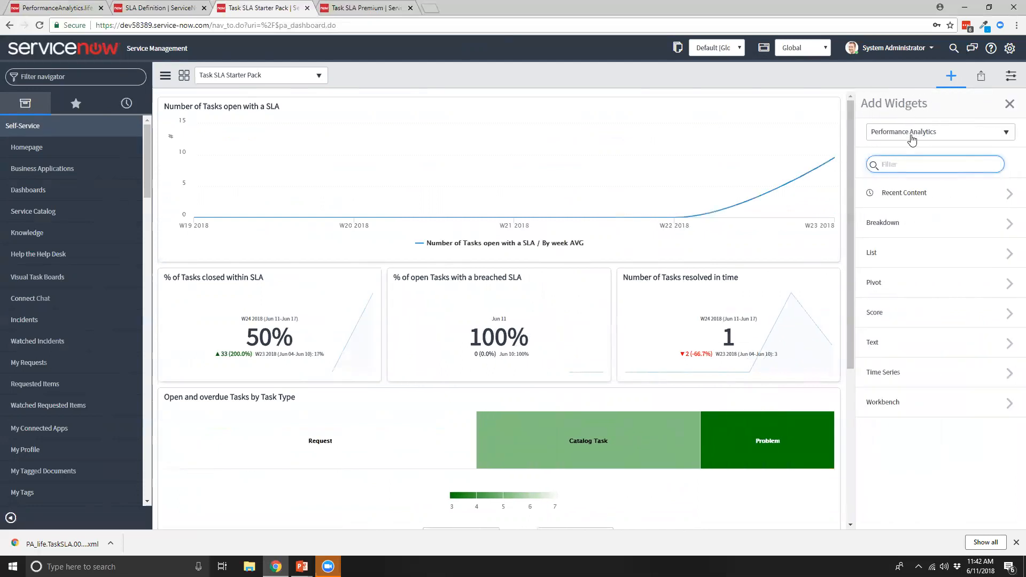
{"action": "left_click", "coordinate": [904, 164]}
{"action": "type", "text": "task"}
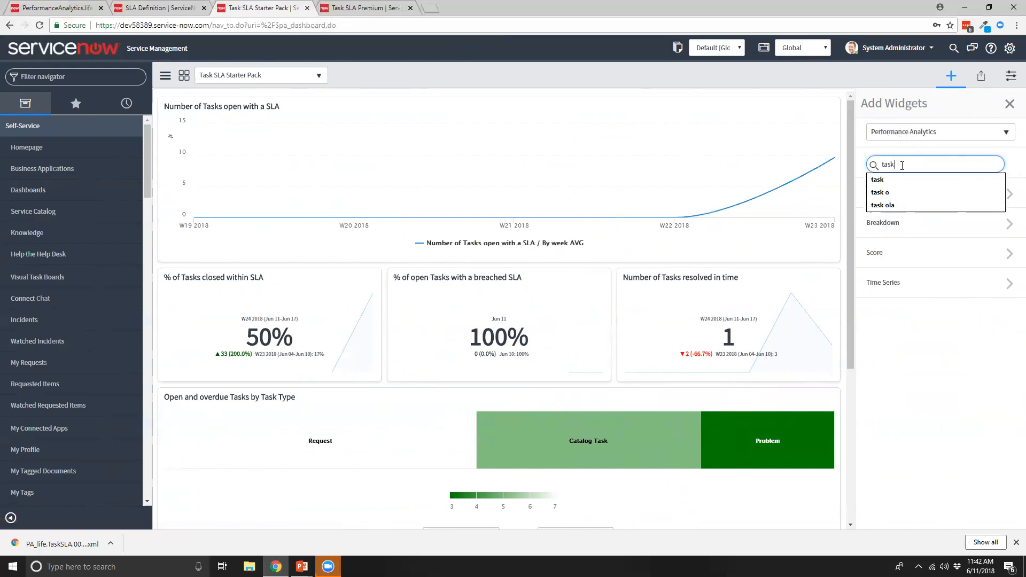
{"action": "left_click", "coordinate": [887, 222]}
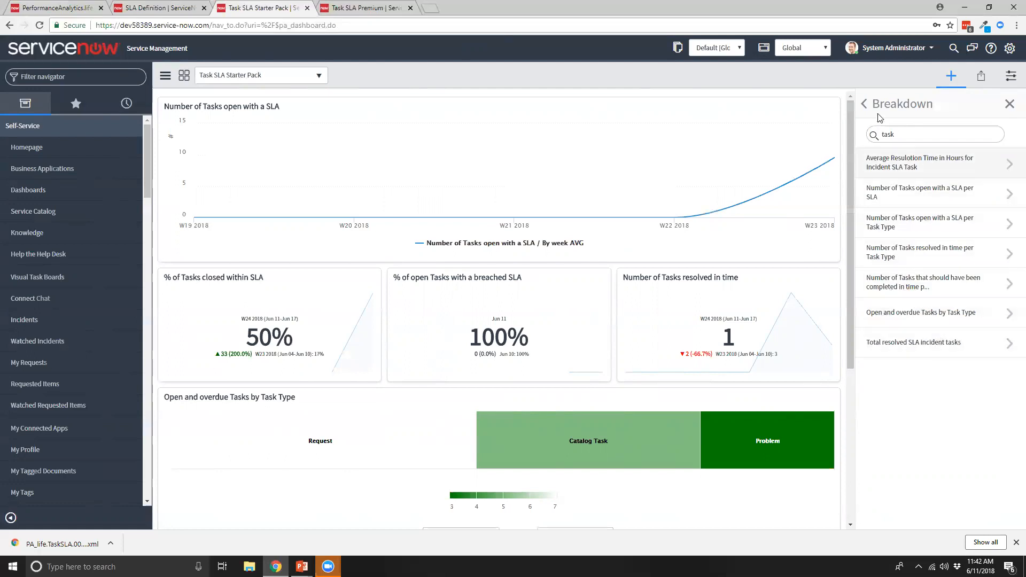
Step: Review the Score widgets matching "task" and close the widget selection without adding any
{"action": "left_click", "coordinate": [862, 103]}
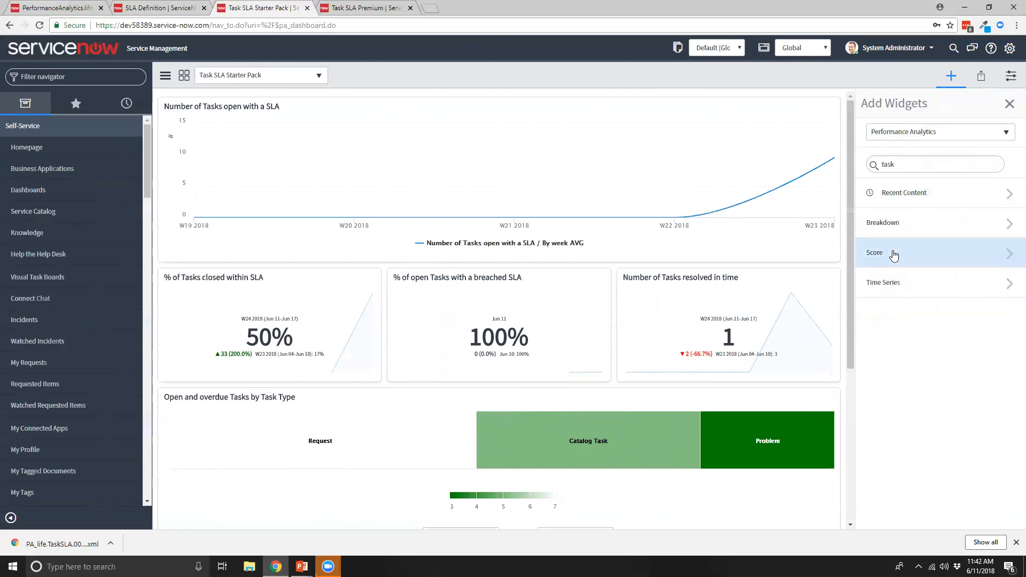
{"action": "left_click", "coordinate": [891, 252]}
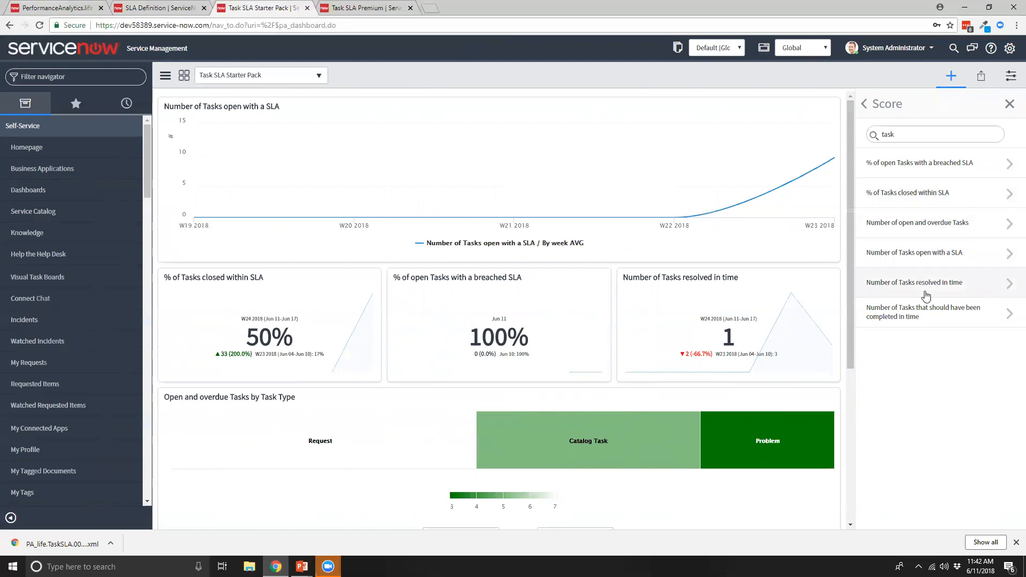
{"action": "left_click", "coordinate": [864, 104]}
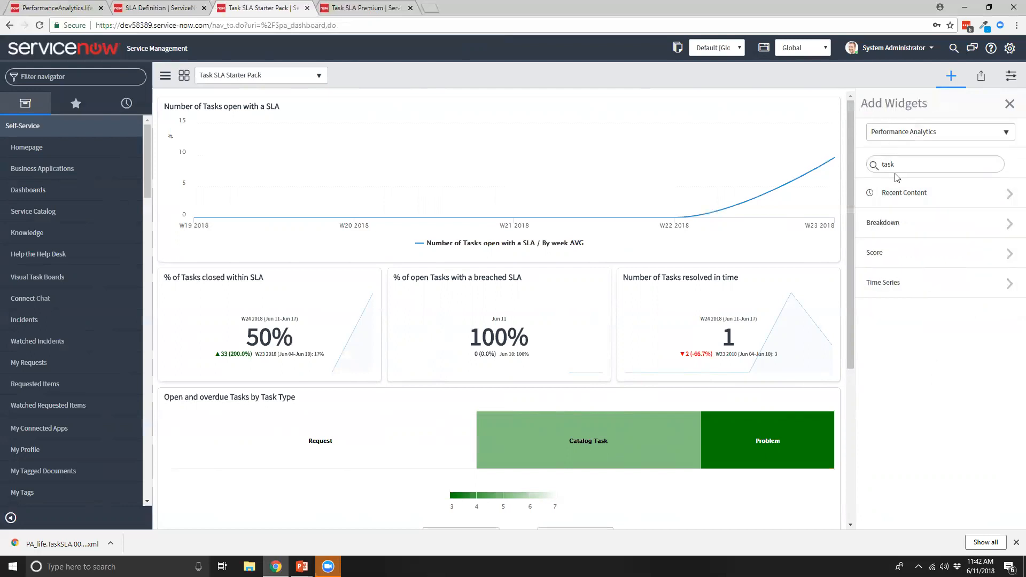
{"action": "left_click", "coordinate": [1009, 104]}
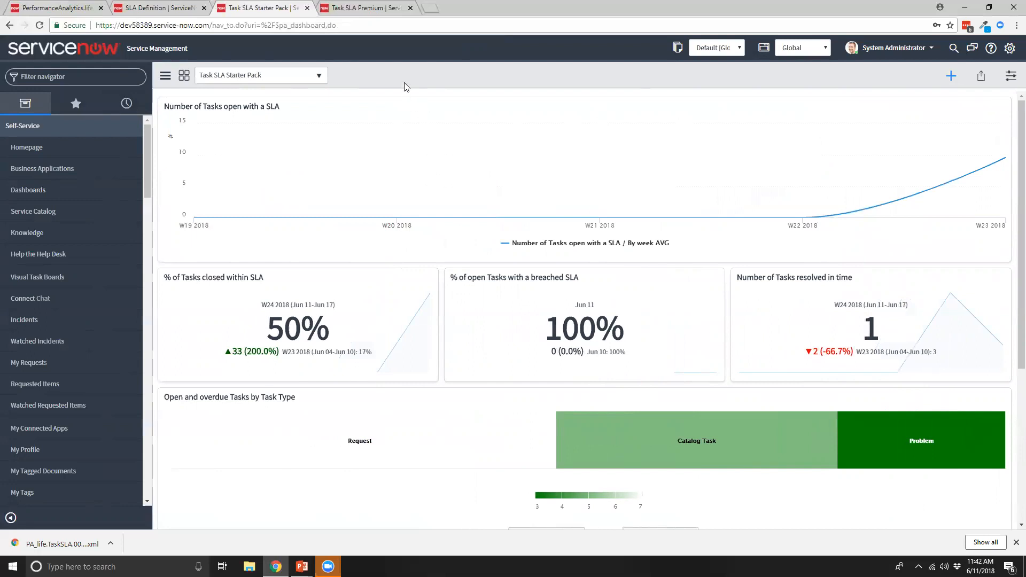
Step: Switch to the Task SLA Premium dashboard on the other instance and examine its SLA Detail charts
{"action": "left_click", "coordinate": [359, 8]}
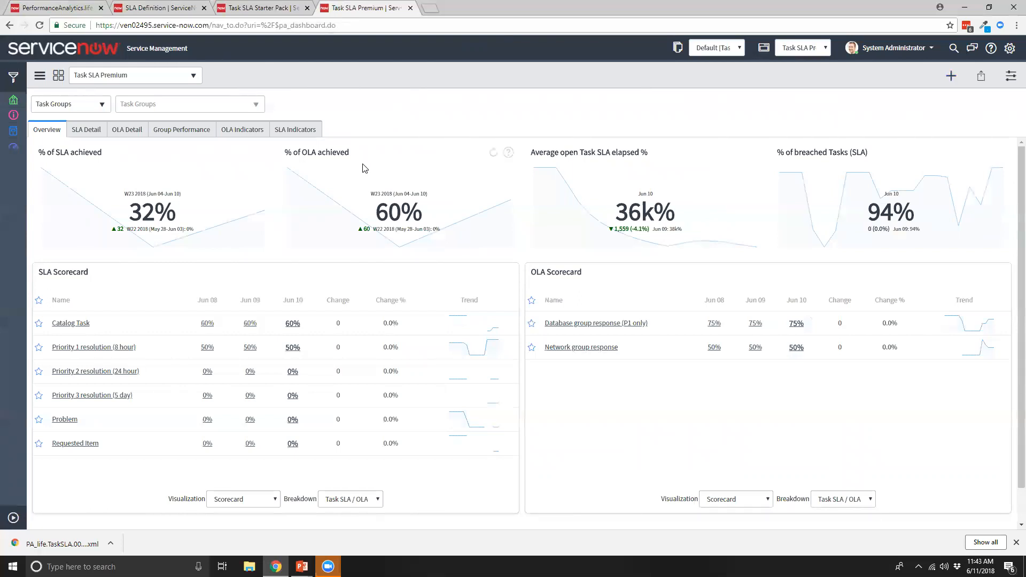
{"action": "left_click", "coordinate": [93, 133]}
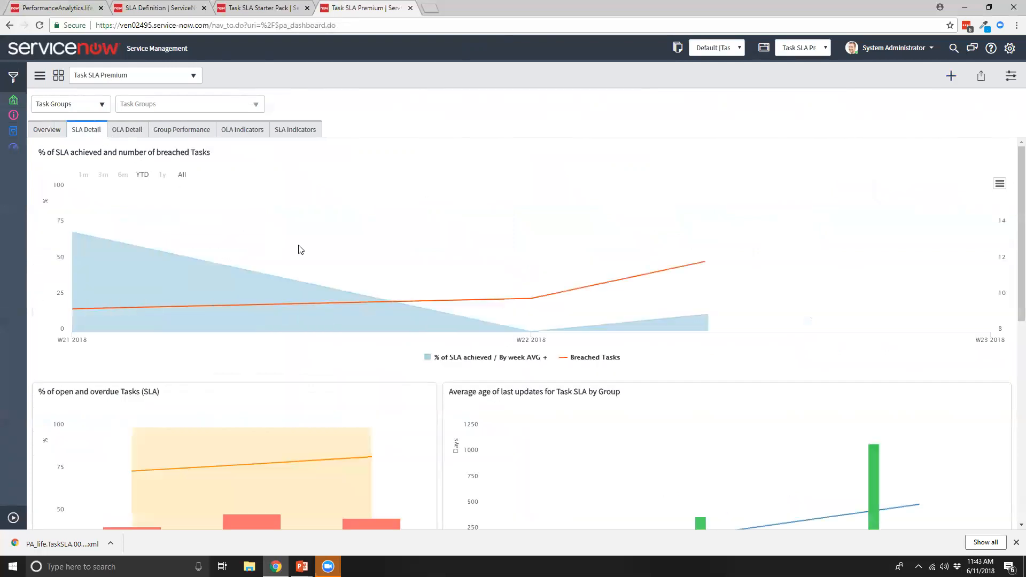
{"action": "scroll", "coordinate": [301, 251], "scroll_direction": "down", "scroll_amount": 1}
{"action": "scroll", "coordinate": [301, 251], "scroll_direction": "down", "scroll_amount": 5}
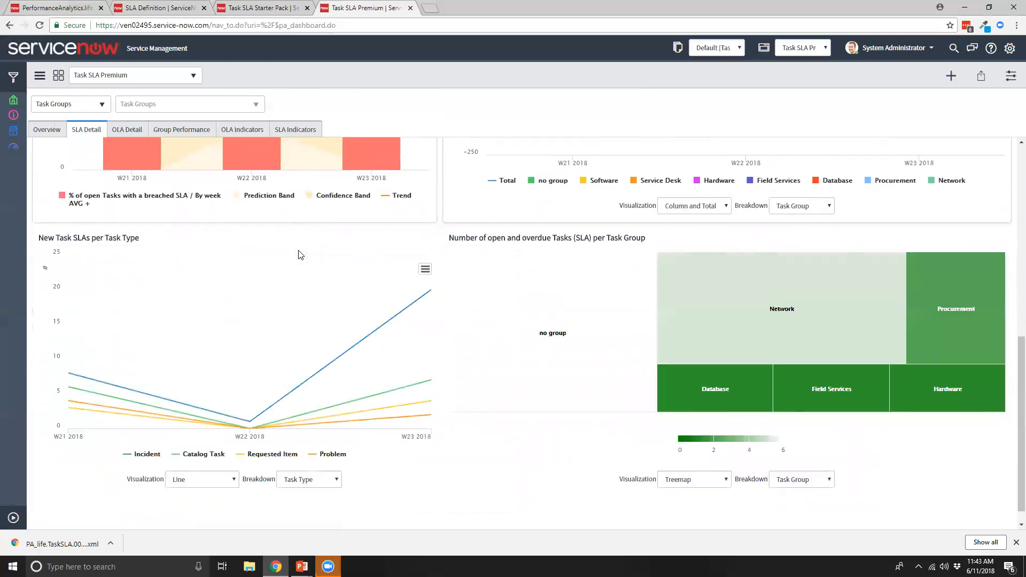
{"action": "scroll", "coordinate": [298, 251], "scroll_direction": "up", "scroll_amount": 3}
Step: Review the Premium dashboard's Group Performance scorecards, OLA Indicators and SLA Indicators, then return to its Overview
{"action": "left_click", "coordinate": [190, 132]}
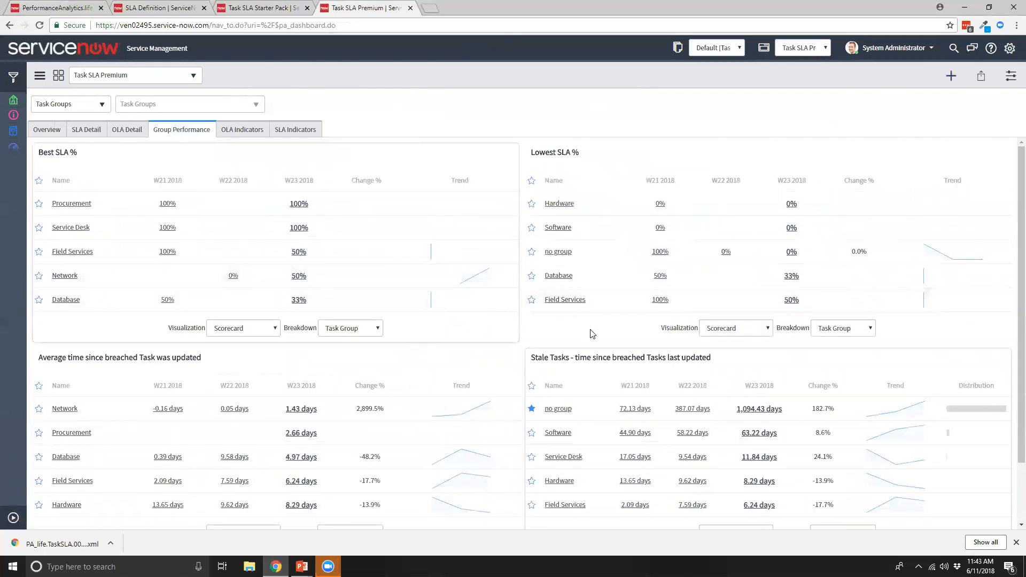
{"action": "scroll", "coordinate": [649, 353], "scroll_direction": "down", "scroll_amount": 2}
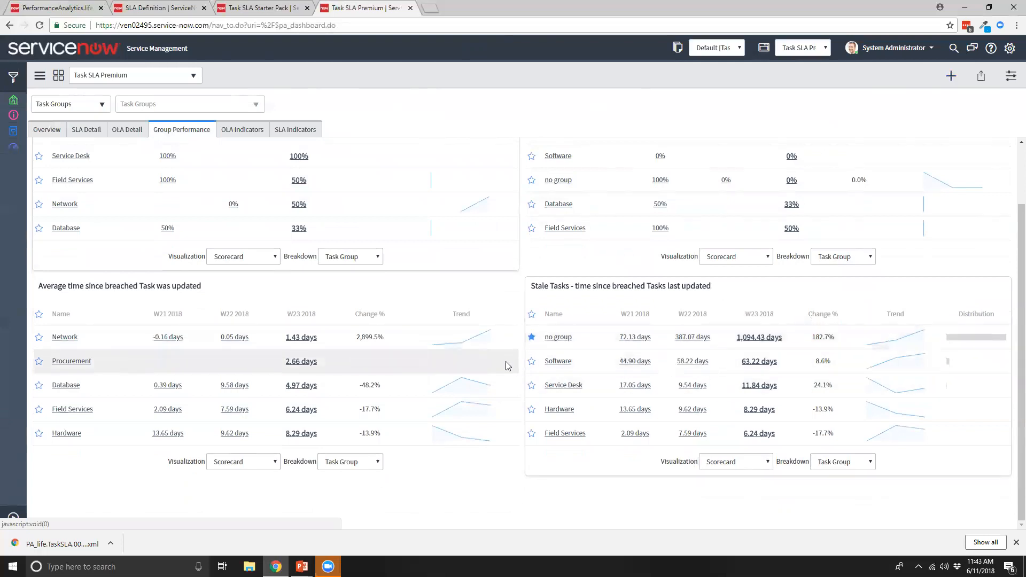
{"action": "scroll", "coordinate": [497, 352], "scroll_direction": "up", "scroll_amount": 2}
{"action": "left_click", "coordinate": [235, 130]}
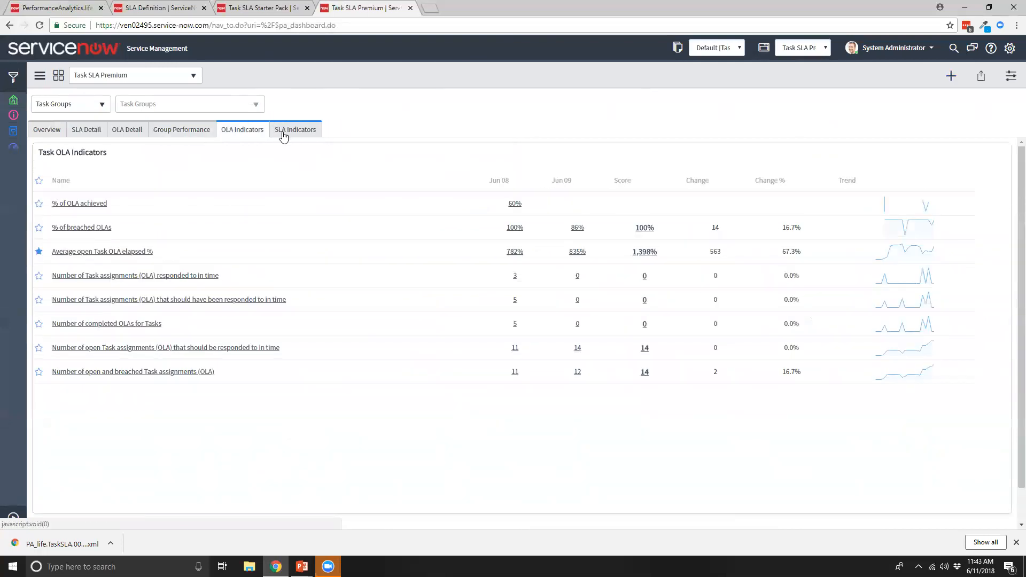
{"action": "left_click", "coordinate": [284, 134]}
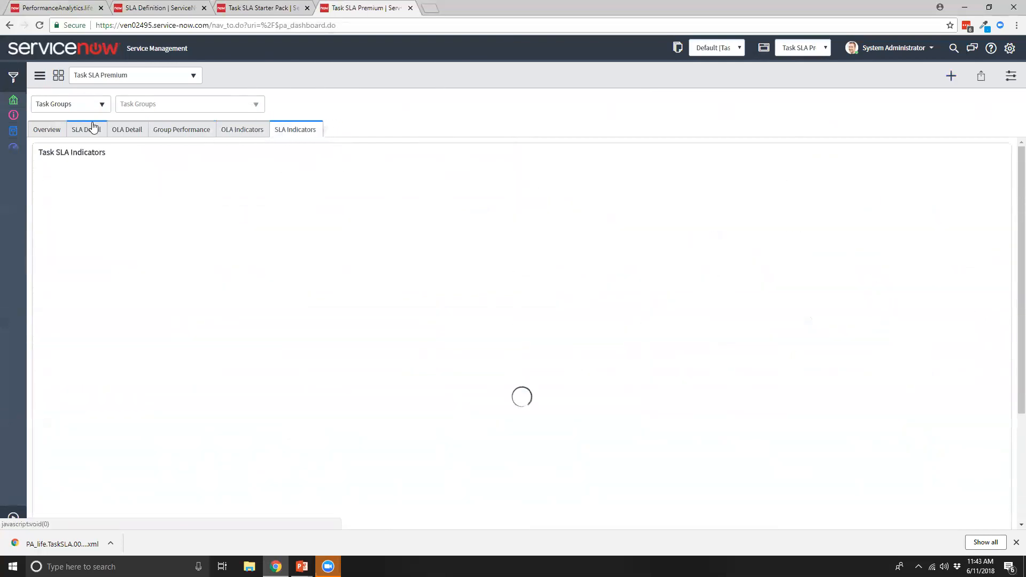
{"action": "left_click", "coordinate": [46, 130]}
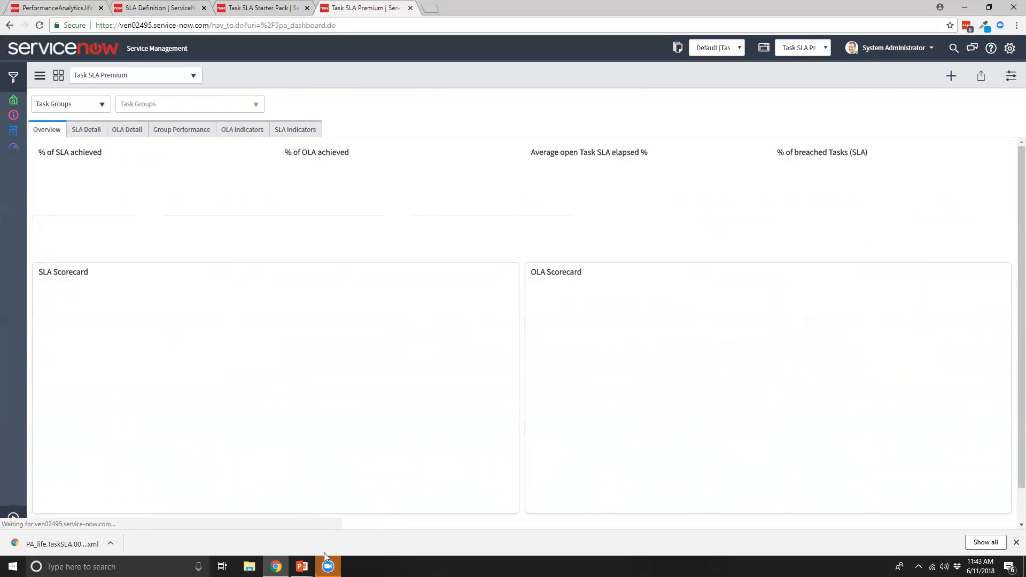
Step: Switch to the running PowerPoint slide show and advance to the Support or Questions slide
{"action": "mouse_move", "coordinate": [302, 567]}
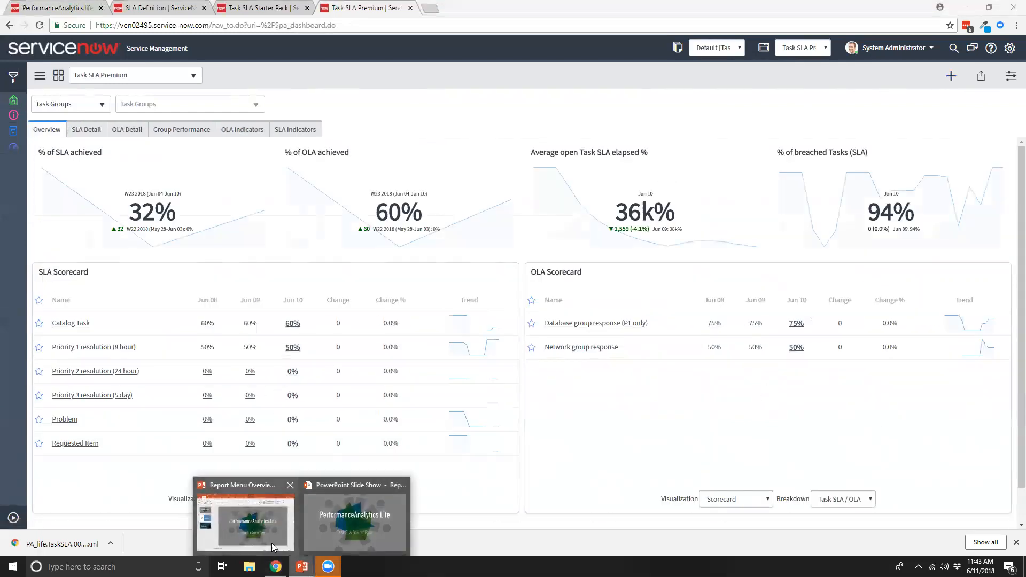
{"action": "left_click", "coordinate": [344, 535]}
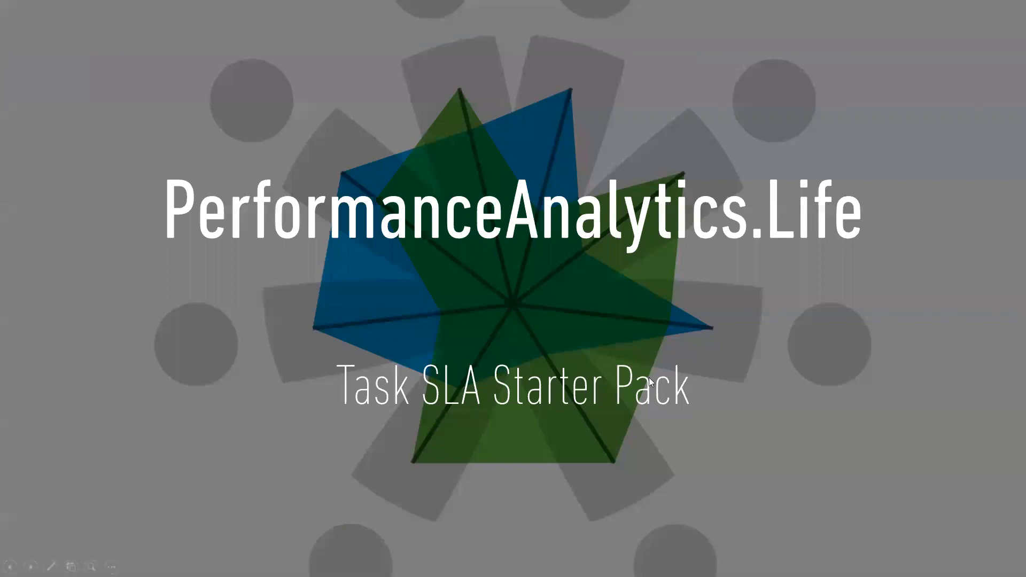
{"action": "left_click", "coordinate": [741, 401]}
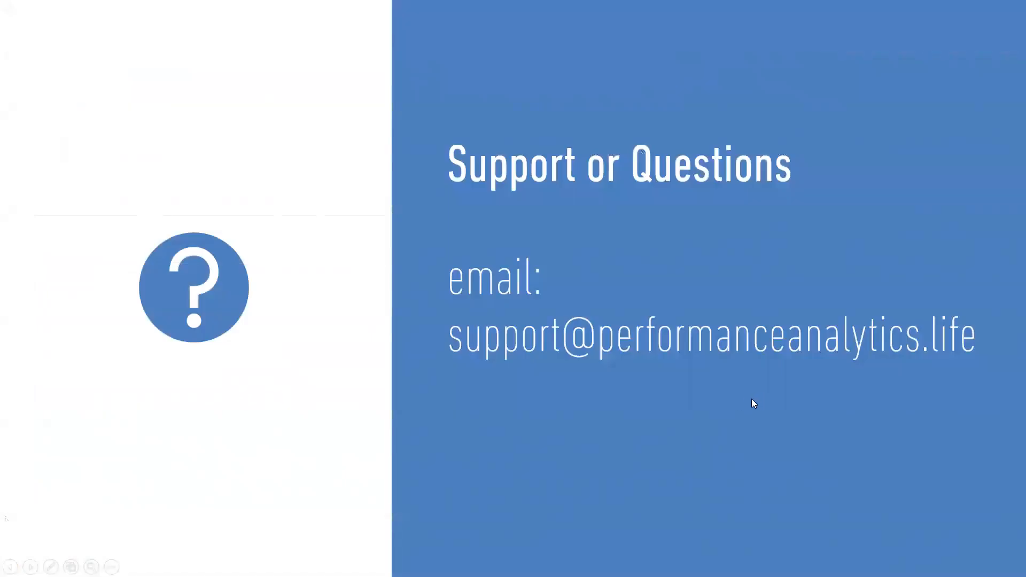